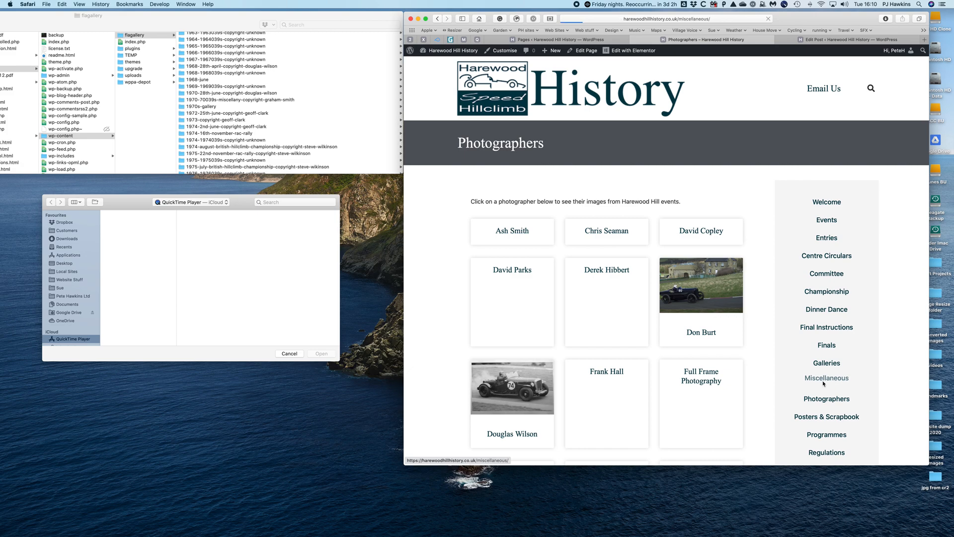
- Review the list of photographers on the site's Photographers page and the dated image folders in Finder's flagallery folder
{"action": "left_click", "coordinate": [822, 396]}
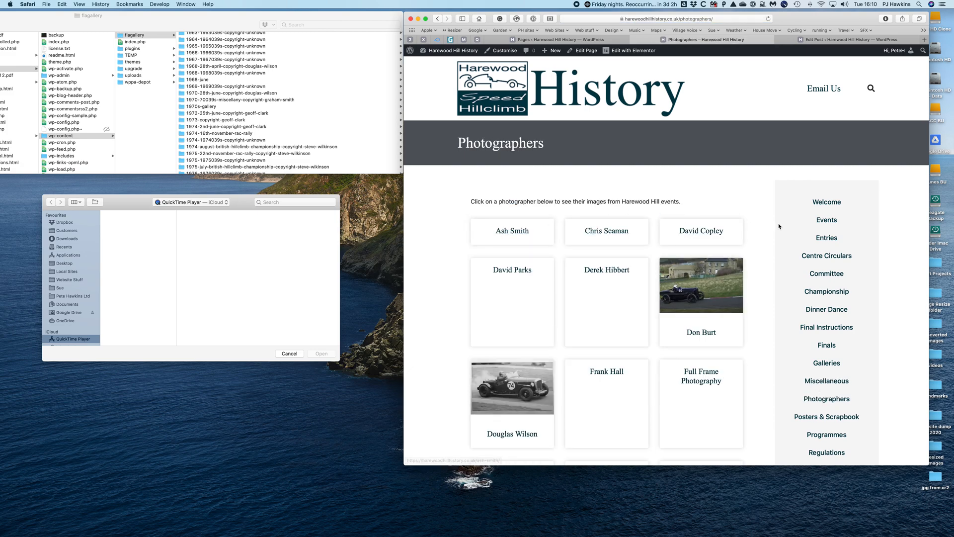
{"action": "scroll", "coordinate": [523, 303], "scroll_direction": "down", "scroll_amount": 1}
{"action": "scroll", "coordinate": [523, 303], "scroll_direction": "down", "scroll_amount": 10}
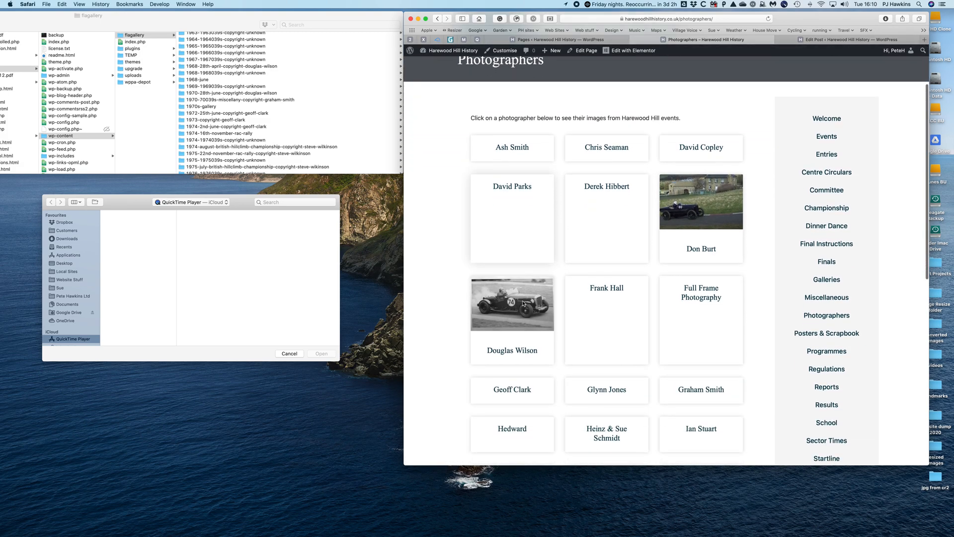
{"action": "scroll", "coordinate": [523, 304], "scroll_direction": "up", "scroll_amount": 5}
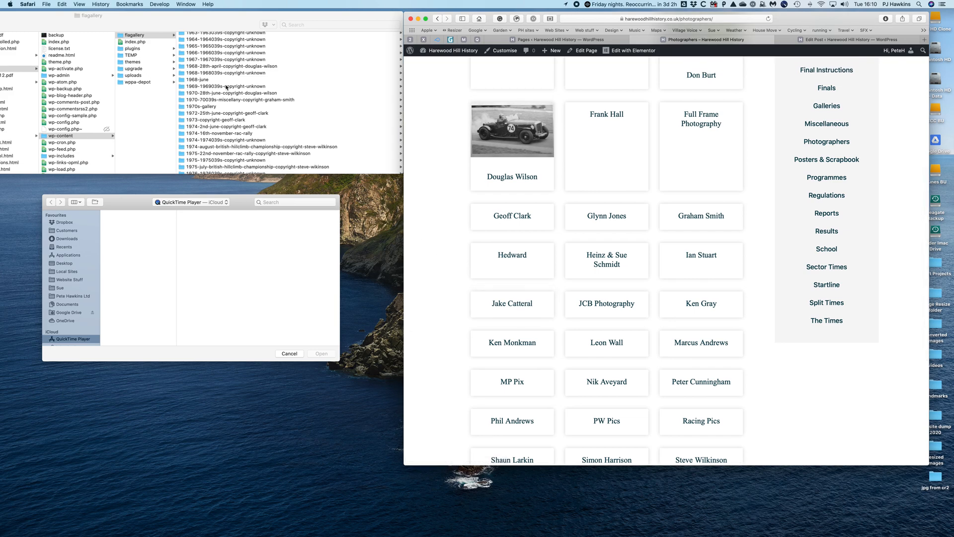
{"action": "scroll", "coordinate": [226, 88], "scroll_direction": "down", "scroll_amount": 15}
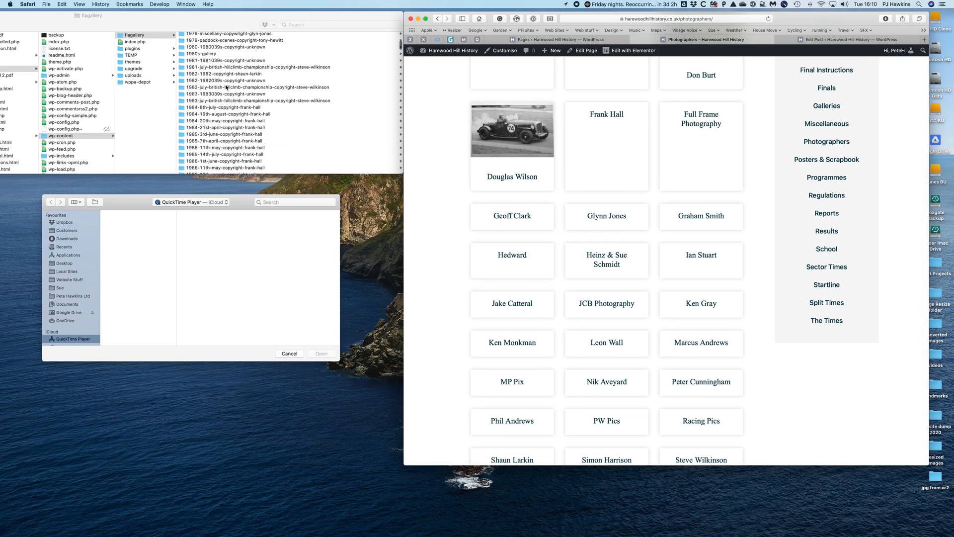
{"action": "scroll", "coordinate": [226, 87], "scroll_direction": "up", "scroll_amount": 15}
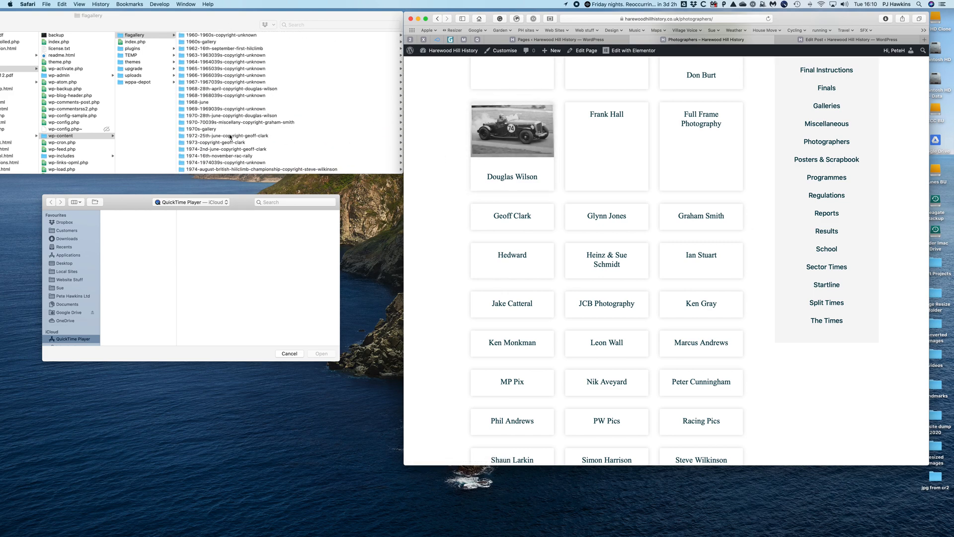
{"action": "scroll", "coordinate": [461, 178], "scroll_direction": "up", "scroll_amount": 5}
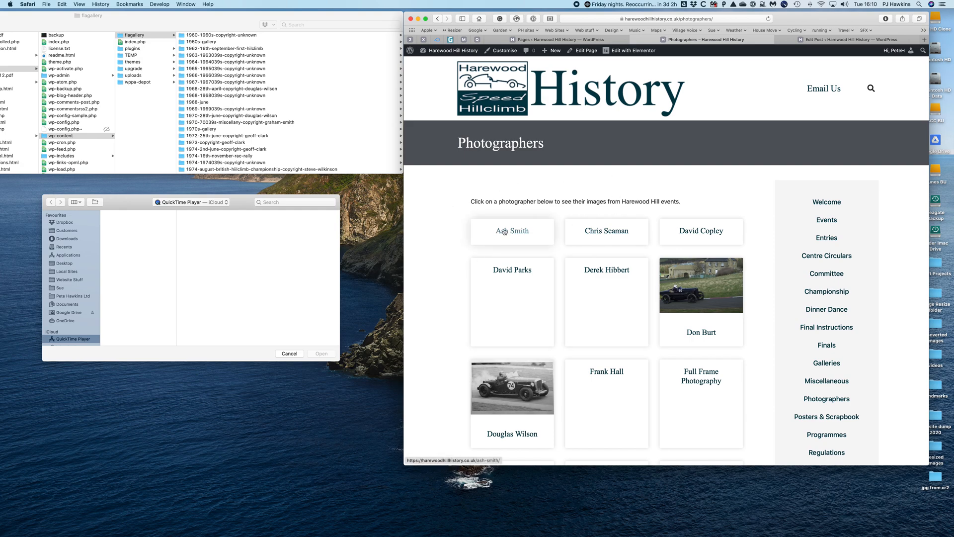
{"action": "scroll", "coordinate": [231, 110], "scroll_direction": "down", "scroll_amount": 10}
{"action": "scroll", "coordinate": [231, 111], "scroll_direction": "up", "scroll_amount": 10}
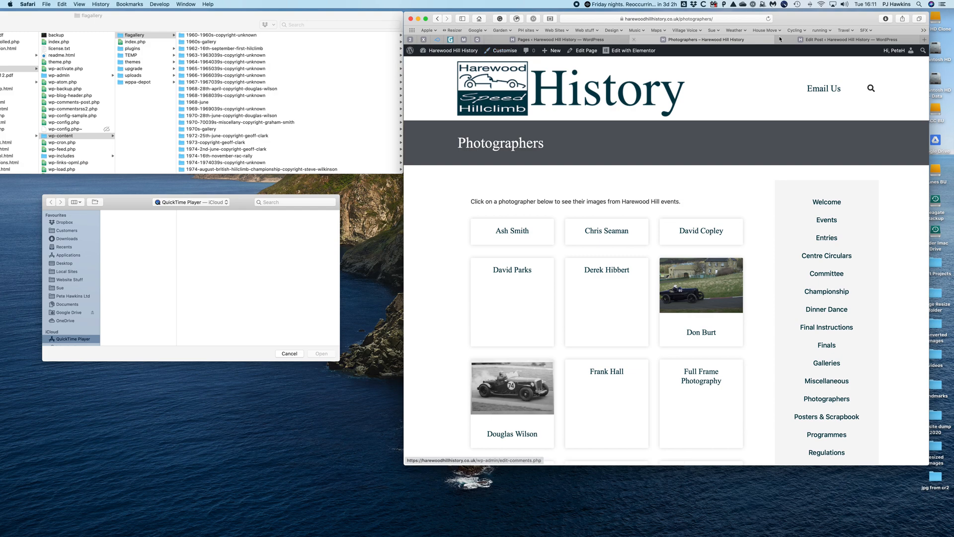
- Open the FooGallery albums list in the WordPress admin and review the photographer albums and their gallery assignments
{"action": "left_click", "coordinate": [561, 40]}
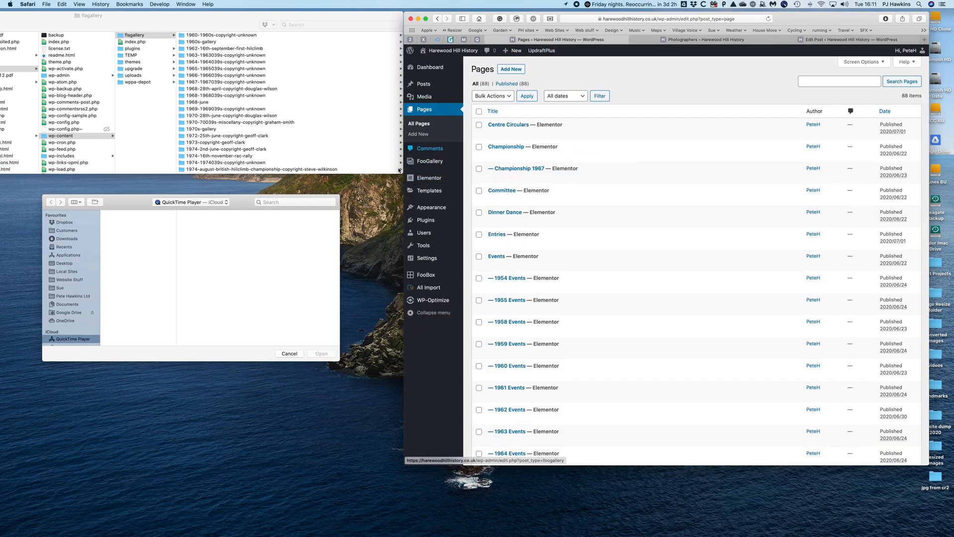
{"action": "left_click", "coordinate": [434, 161]}
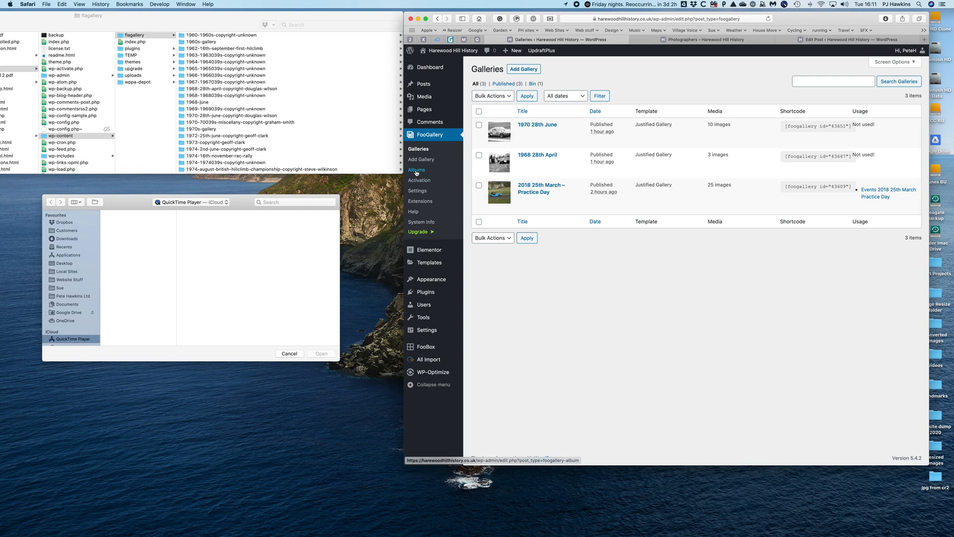
{"action": "left_click", "coordinate": [416, 172]}
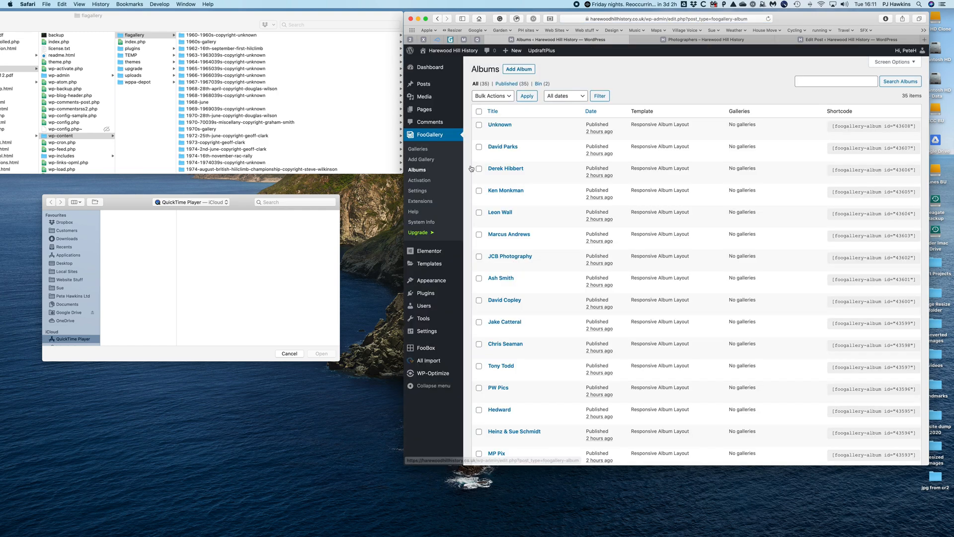
{"action": "scroll", "coordinate": [533, 153], "scroll_direction": "down", "scroll_amount": 5}
{"action": "scroll", "coordinate": [533, 153], "scroll_direction": "down", "scroll_amount": 10}
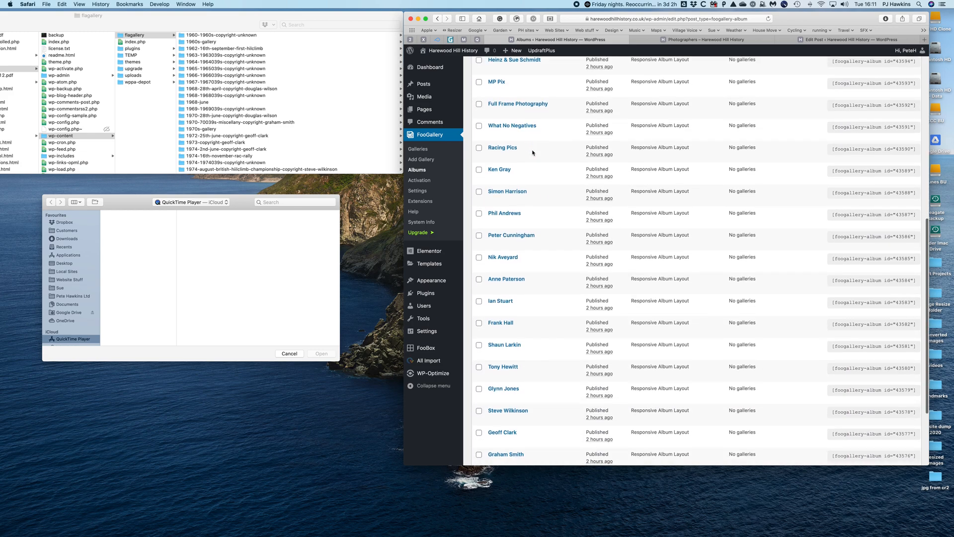
{"action": "scroll", "coordinate": [533, 153], "scroll_direction": "up", "scroll_amount": 15}
{"action": "scroll", "coordinate": [532, 151], "scroll_direction": "down", "scroll_amount": 15}
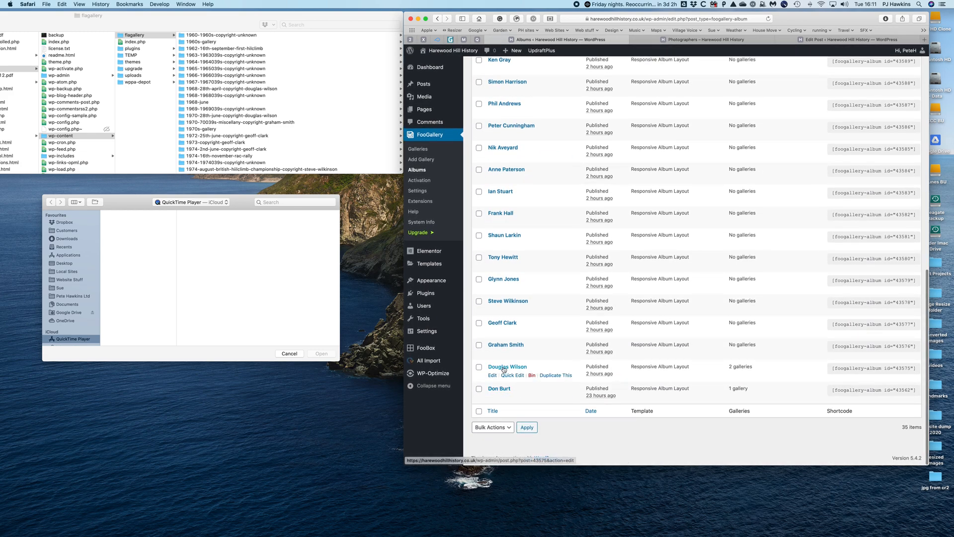
{"action": "scroll", "coordinate": [502, 368], "scroll_direction": "up", "scroll_amount": 15}
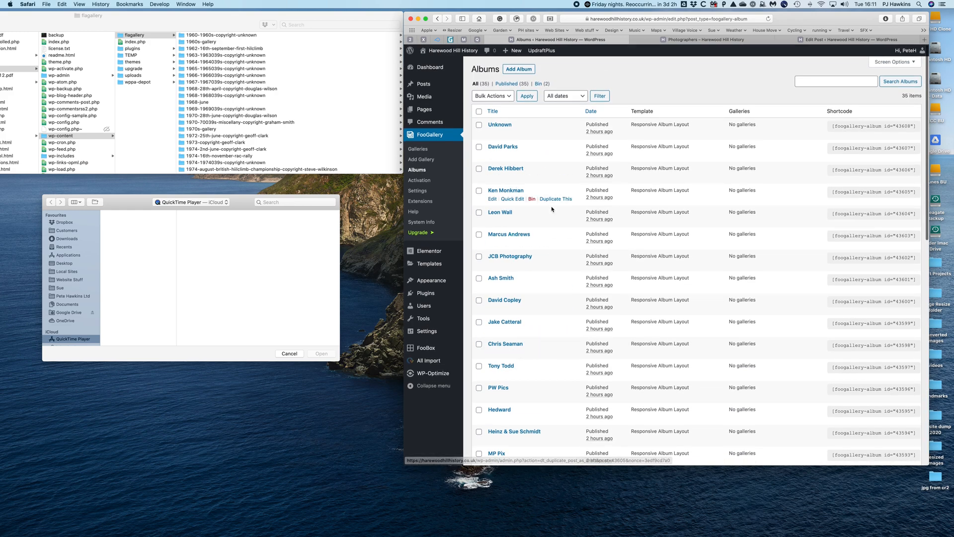
{"action": "scroll", "coordinate": [555, 253], "scroll_direction": "down", "scroll_amount": 4}
{"action": "scroll", "coordinate": [555, 254], "scroll_direction": "down", "scroll_amount": 8}
{"action": "scroll", "coordinate": [555, 254], "scroll_direction": "up", "scroll_amount": 9}
{"action": "scroll", "coordinate": [555, 254], "scroll_direction": "up", "scroll_amount": 2}
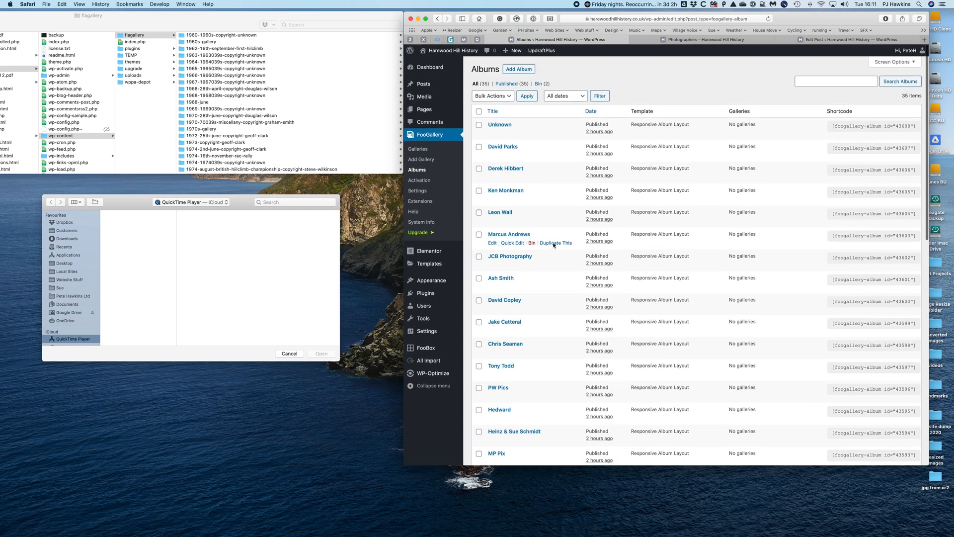
- Create a new FooGallery gallery titled "1972 25th June"
{"action": "left_click", "coordinate": [420, 161]}
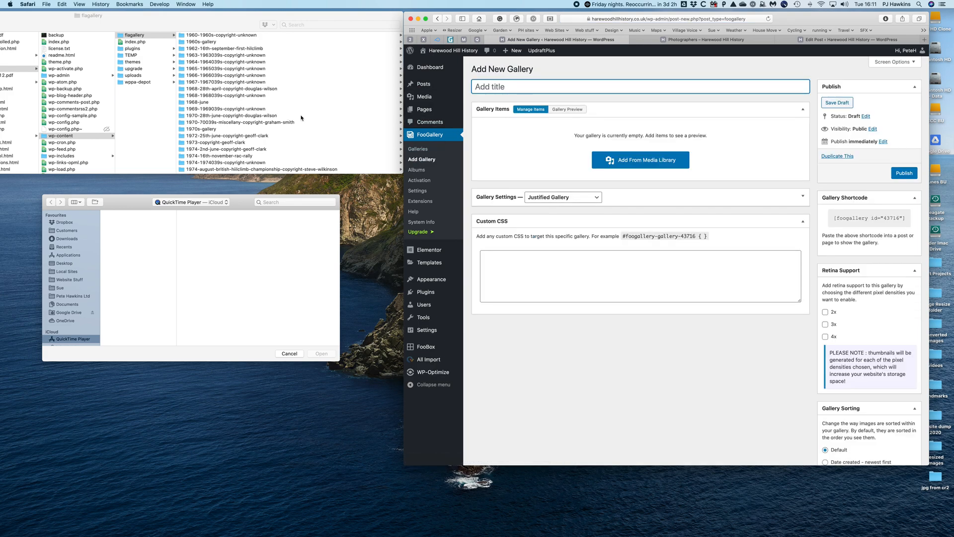
{"action": "scroll", "coordinate": [294, 135], "scroll_direction": "down", "scroll_amount": 2}
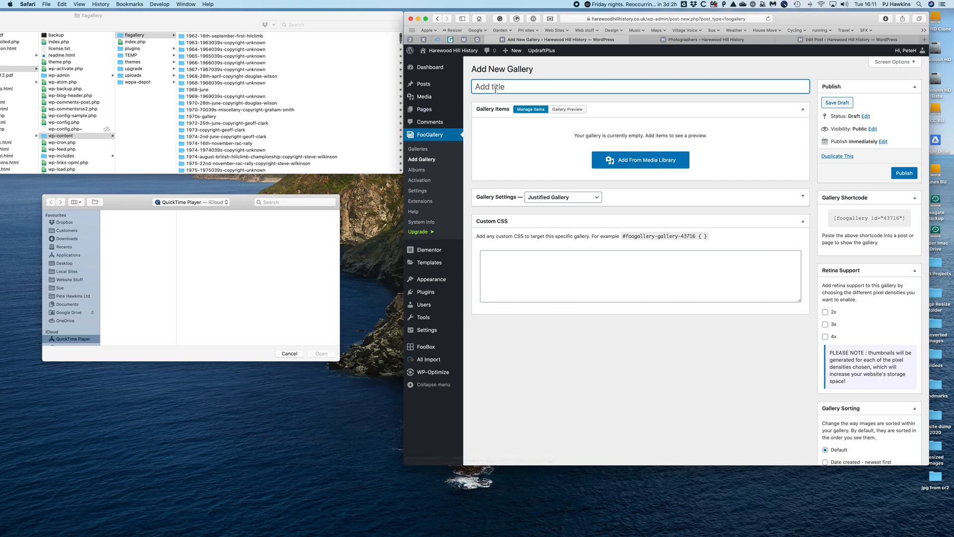
{"action": "type", "text": "1972 25th June"}
- In Finder, open the 1972 25th June folder and select m_file2385.jpg
{"action": "left_click", "coordinate": [230, 124]}
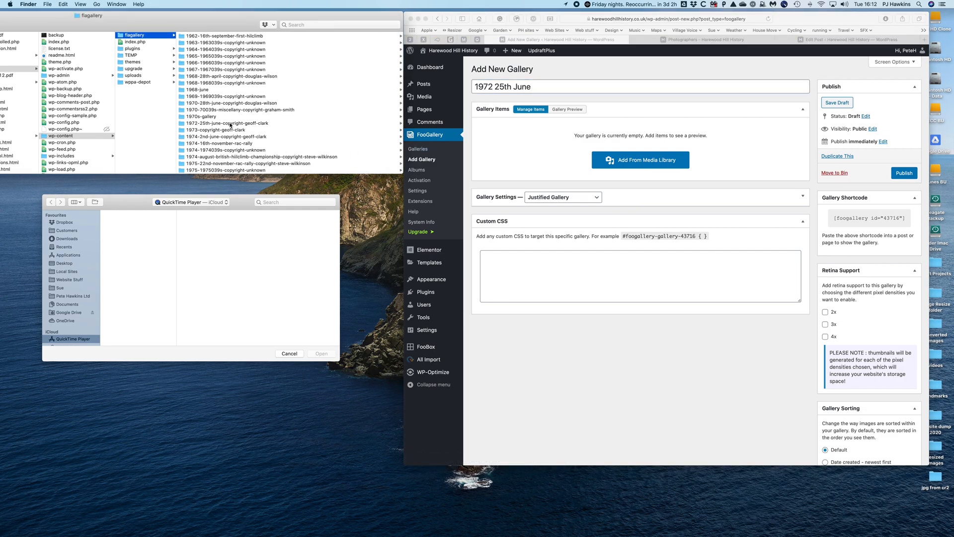
{"action": "left_click", "coordinate": [205, 39]}
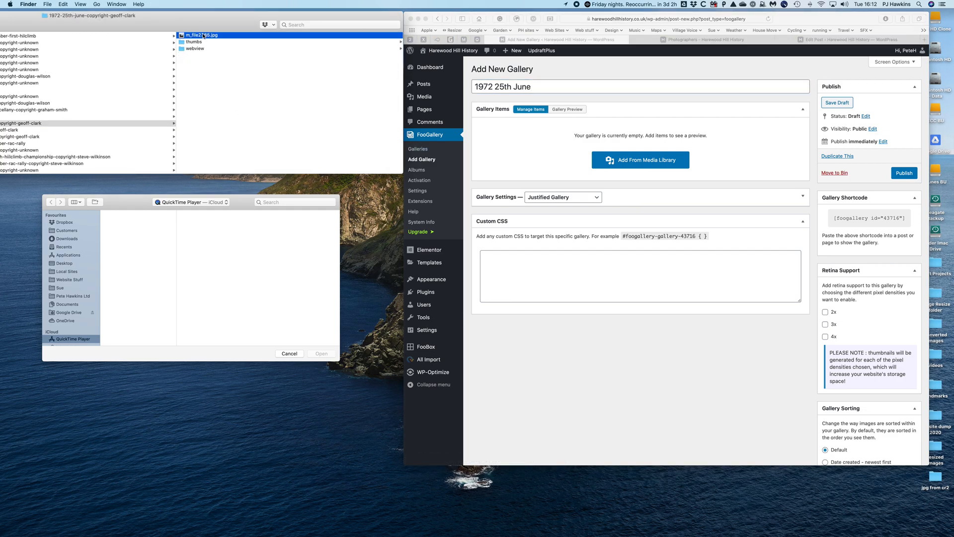
{"action": "left_click_drag", "start_coordinate": [216, 16], "coordinate": [218, 20]}
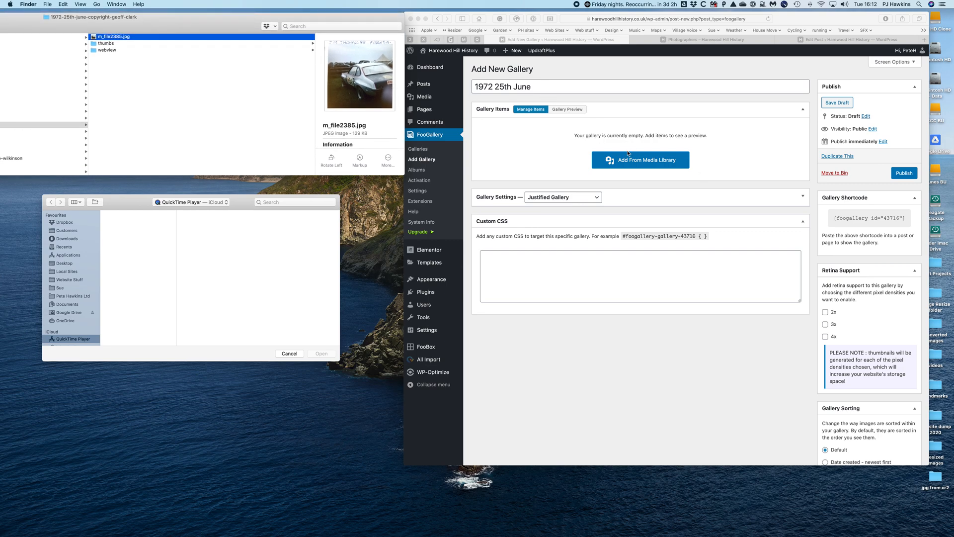
- Upload m_file2385.jpg from Finder to the media library in the gallery's add-media dialog
{"action": "left_click_drag", "start_coordinate": [350, 62], "coordinate": [648, 150]}
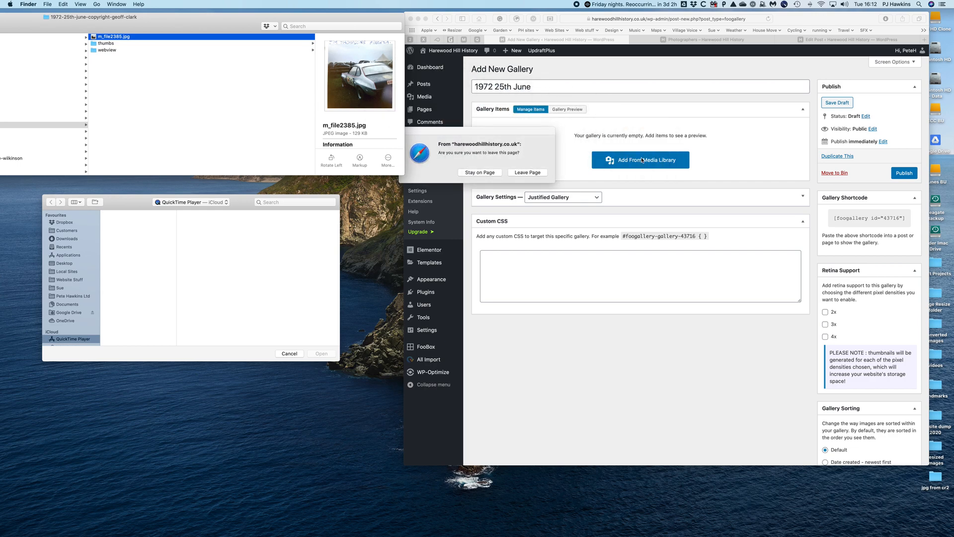
{"action": "left_click", "coordinate": [491, 173]}
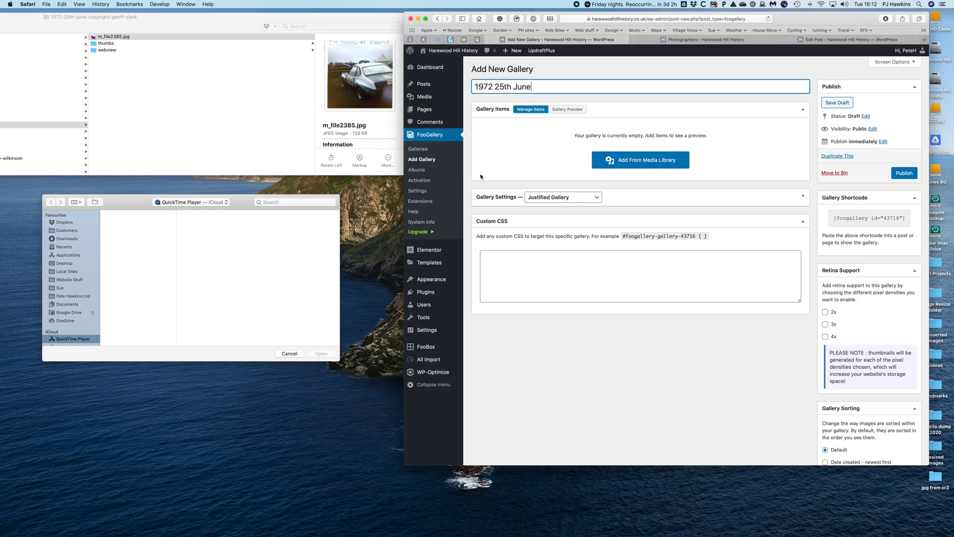
{"action": "left_click", "coordinate": [659, 162]}
{"action": "left_click", "coordinate": [366, 78]}
{"action": "left_click_drag", "start_coordinate": [365, 78], "coordinate": [654, 181]}
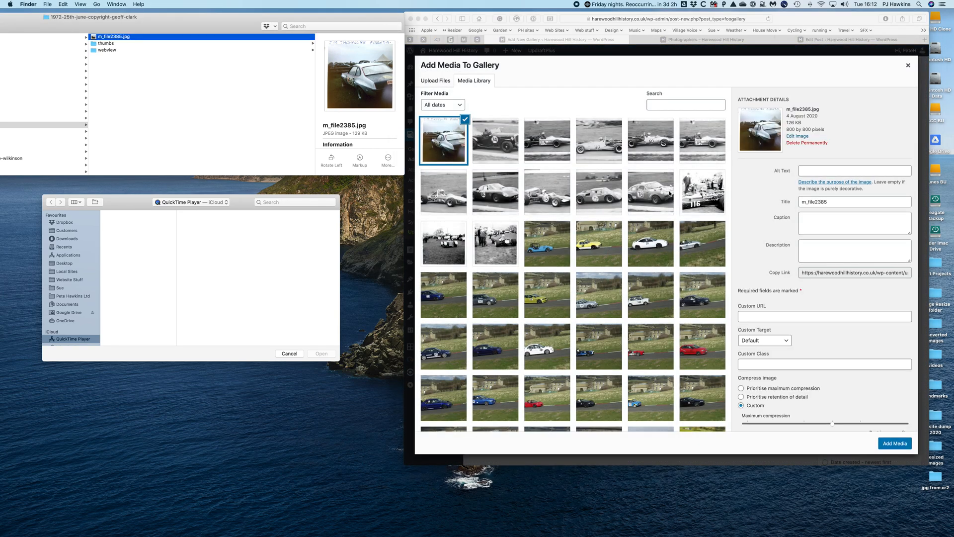
- Add the uploaded m_file2385.jpg image to the 1972 25th June gallery and publish the gallery
{"action": "left_click", "coordinate": [897, 444]}
{"action": "left_click", "coordinate": [897, 444]}
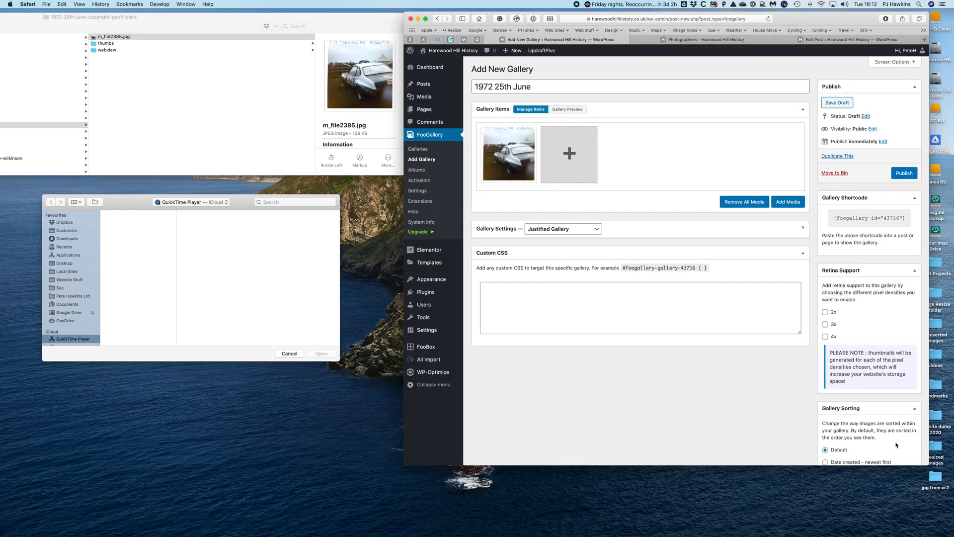
{"action": "left_click", "coordinate": [906, 173]}
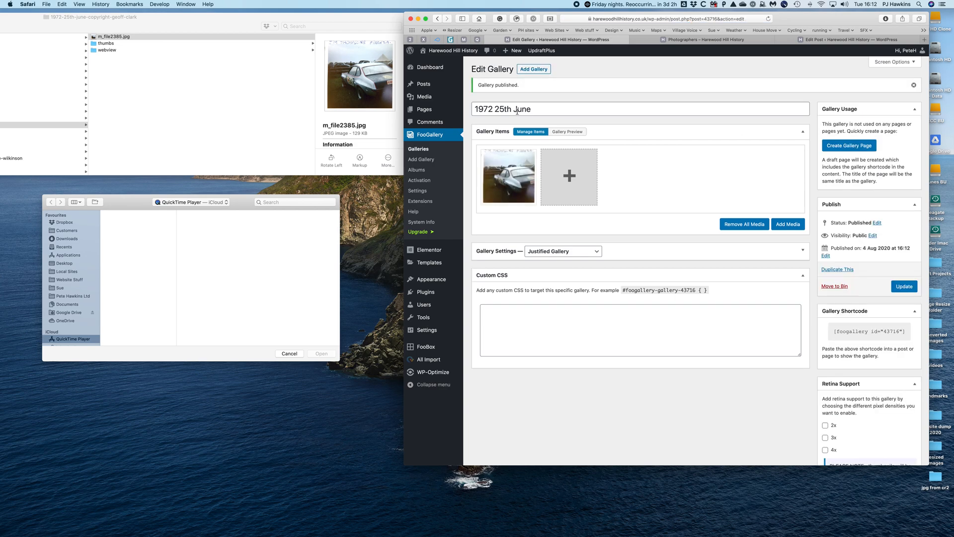
- Check the contents of the same photographer's 1973 and 1974 2nd June folders in Finder
{"action": "scroll", "coordinate": [172, 134], "scroll_direction": "left", "scroll_amount": 5}
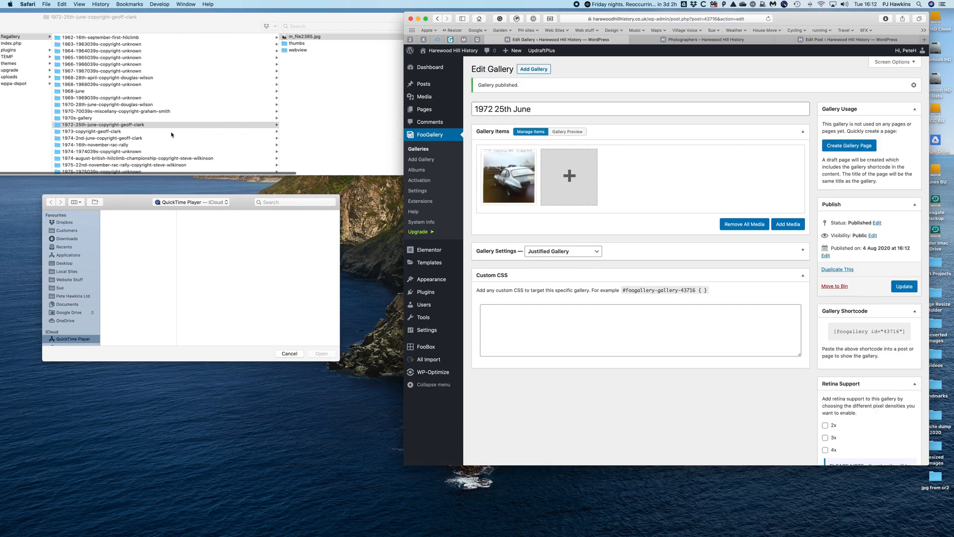
{"action": "scroll", "coordinate": [172, 134], "scroll_direction": "left", "scroll_amount": 3}
{"action": "left_click", "coordinate": [140, 133]}
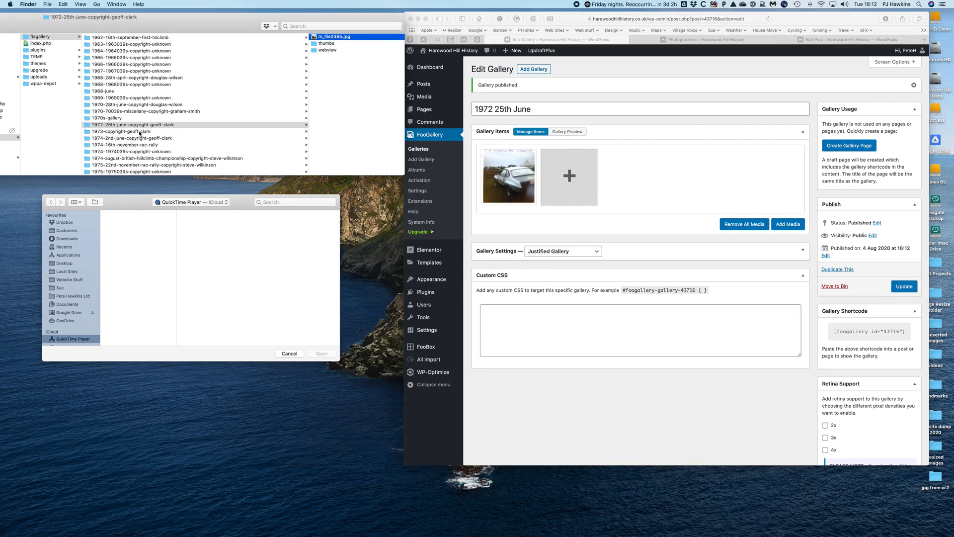
{"action": "left_click", "coordinate": [139, 132]}
{"action": "scroll", "coordinate": [90, 132], "scroll_direction": "left", "scroll_amount": 3}
{"action": "left_click", "coordinate": [97, 138]}
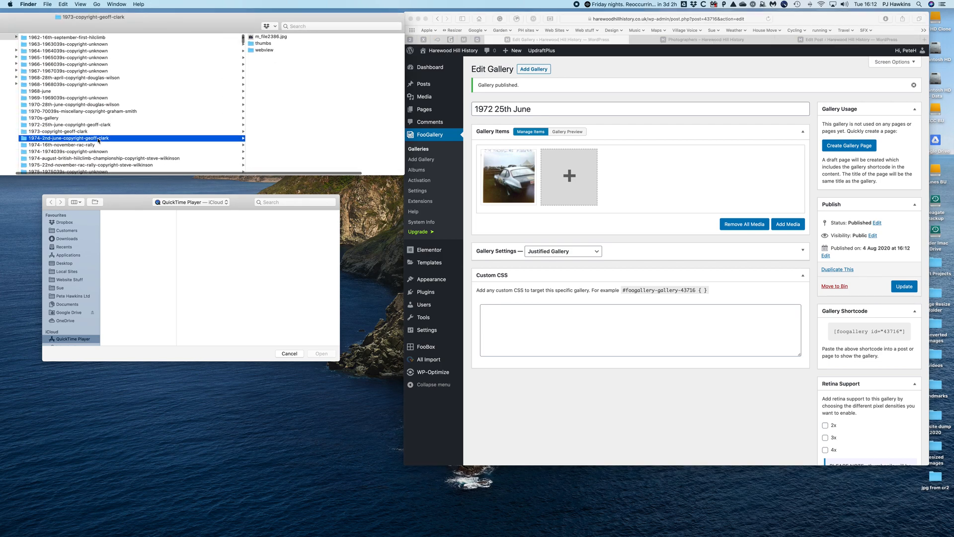
- Find the same photographer's 1979 16th September folder in Finder and display its images
{"action": "scroll", "coordinate": [98, 141], "scroll_direction": "left", "scroll_amount": 3}
{"action": "scroll", "coordinate": [114, 144], "scroll_direction": "down", "scroll_amount": 10}
{"action": "scroll", "coordinate": [134, 146], "scroll_direction": "left", "scroll_amount": 2}
{"action": "scroll", "coordinate": [142, 146], "scroll_direction": "down", "scroll_amount": 3}
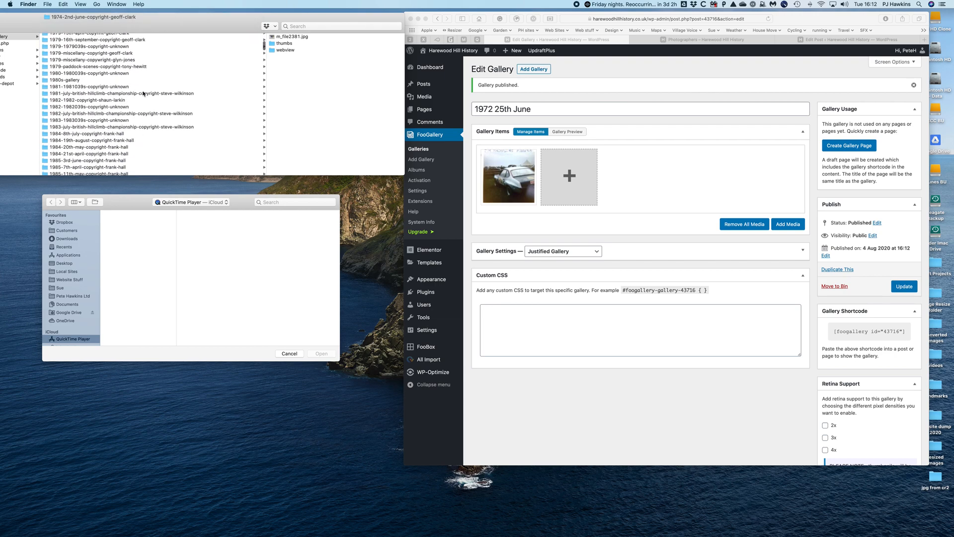
{"action": "left_click", "coordinate": [130, 41]}
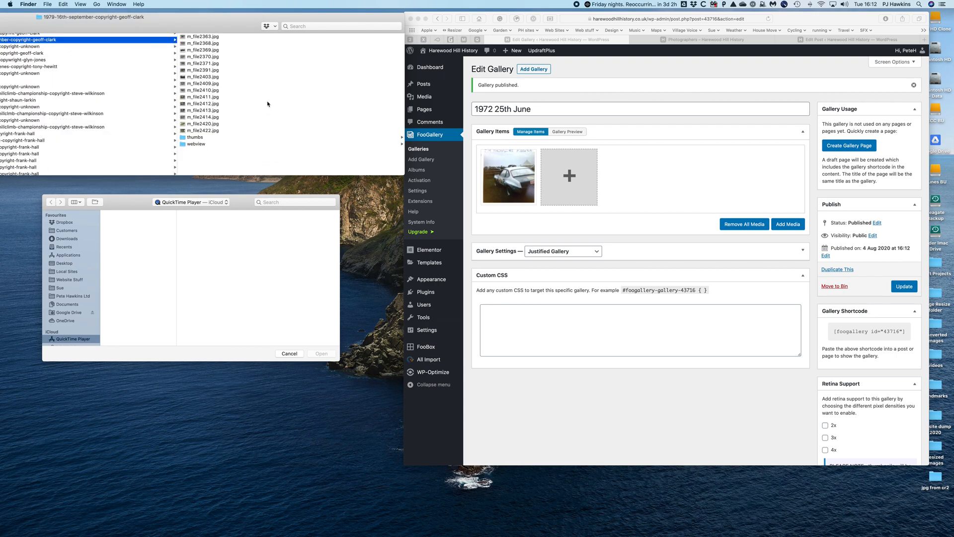
{"action": "scroll", "coordinate": [170, 92], "scroll_direction": "left", "scroll_amount": 3}
{"action": "scroll", "coordinate": [179, 75], "scroll_direction": "up", "scroll_amount": 4}
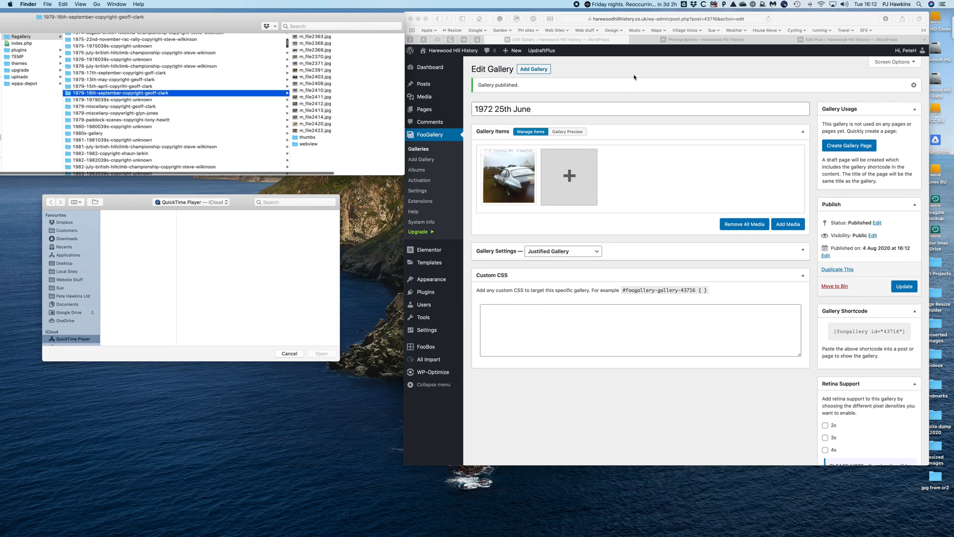
- Back in Safari, create another new gallery titled "1979 16th September"
{"action": "left_click", "coordinate": [604, 74]}
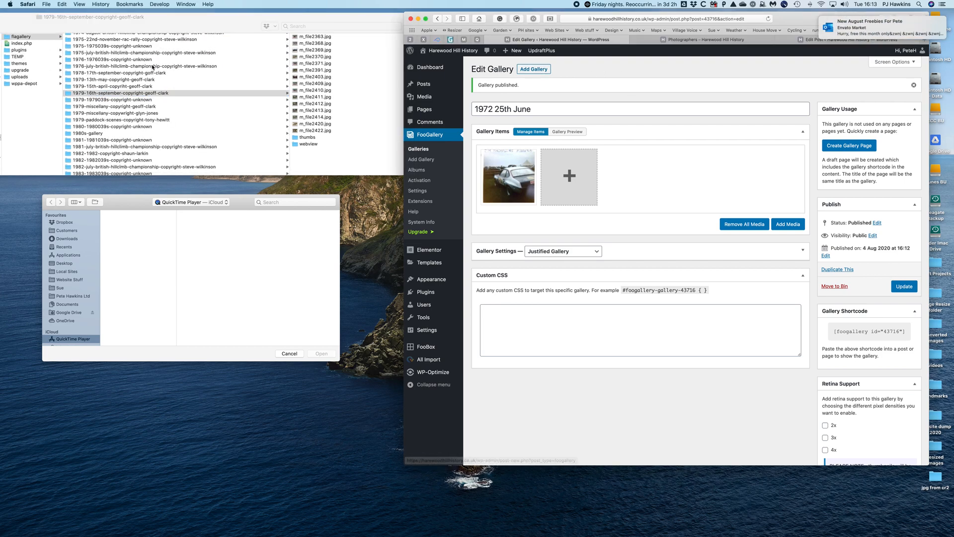
{"action": "left_click", "coordinate": [538, 70]}
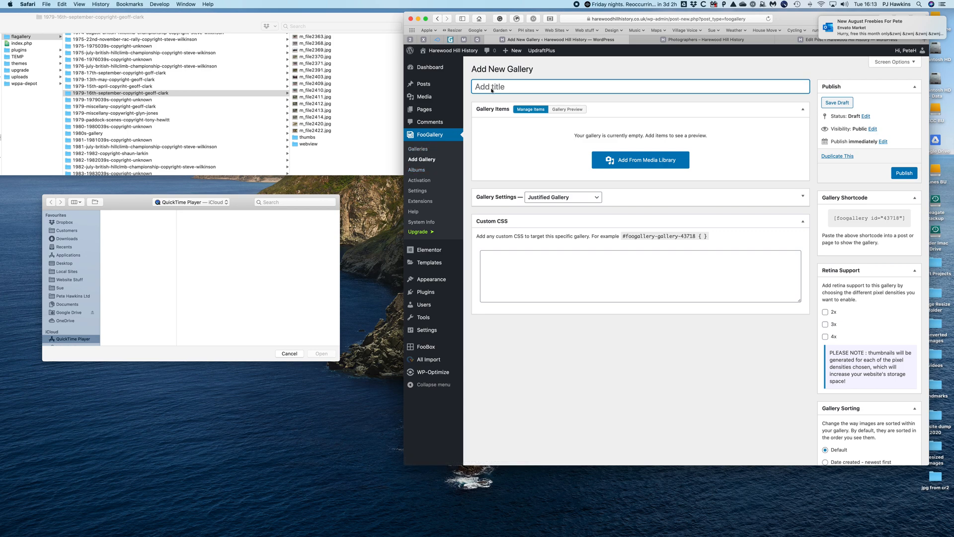
{"action": "type", "text": "1979 16th S"}
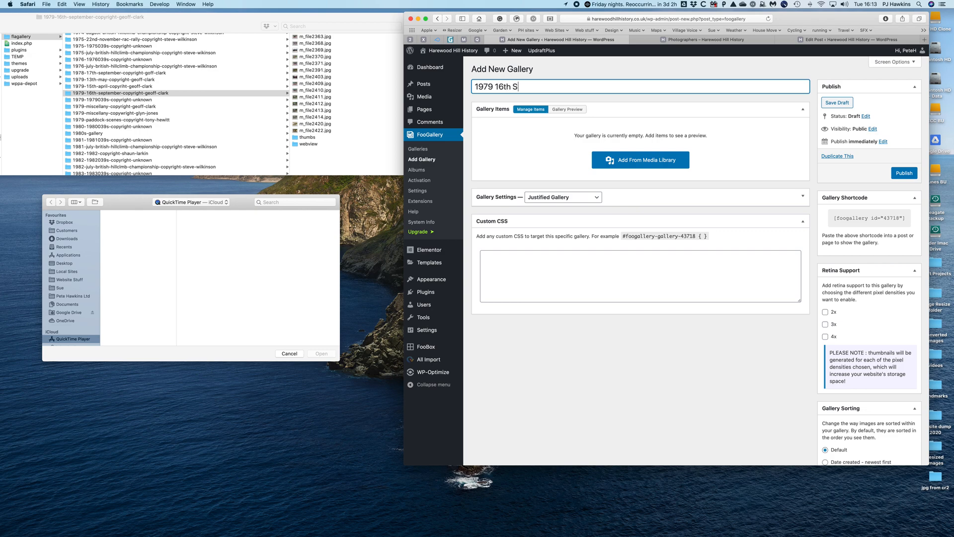
{"action": "type", "text": "eptember"}
- Upload the images m_file2363.jpg through m_file2422.jpg from the Finder folder into the 1979 16th September gallery and publish it
{"action": "left_click", "coordinate": [655, 162]}
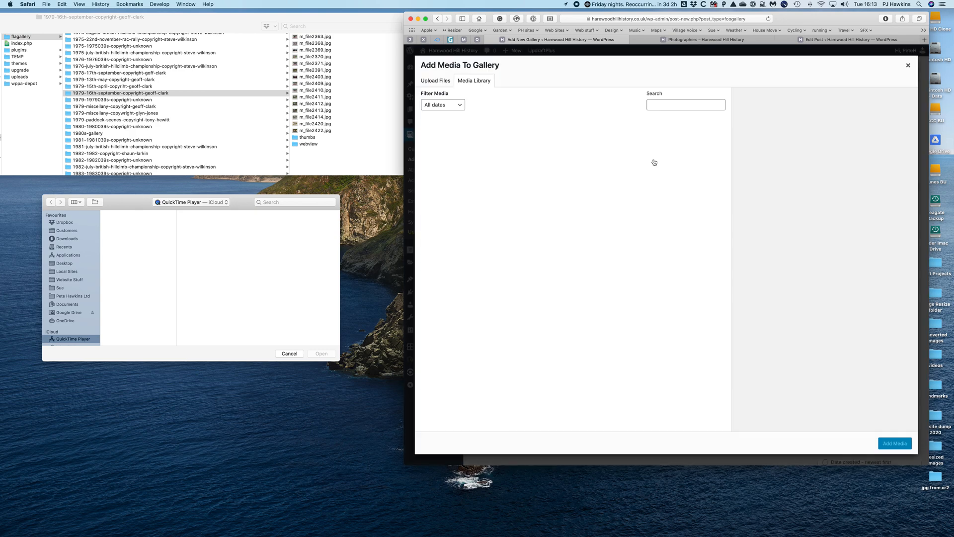
{"action": "left_click", "coordinate": [309, 38]}
{"action": "left_click", "coordinate": [309, 38]}
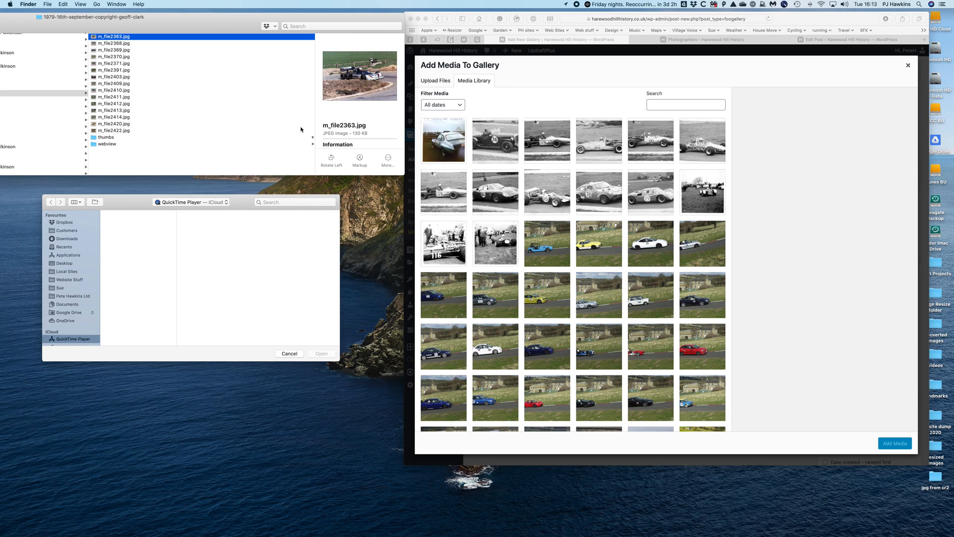
{"action": "left_click", "coordinate": [119, 132], "text": "shift"}
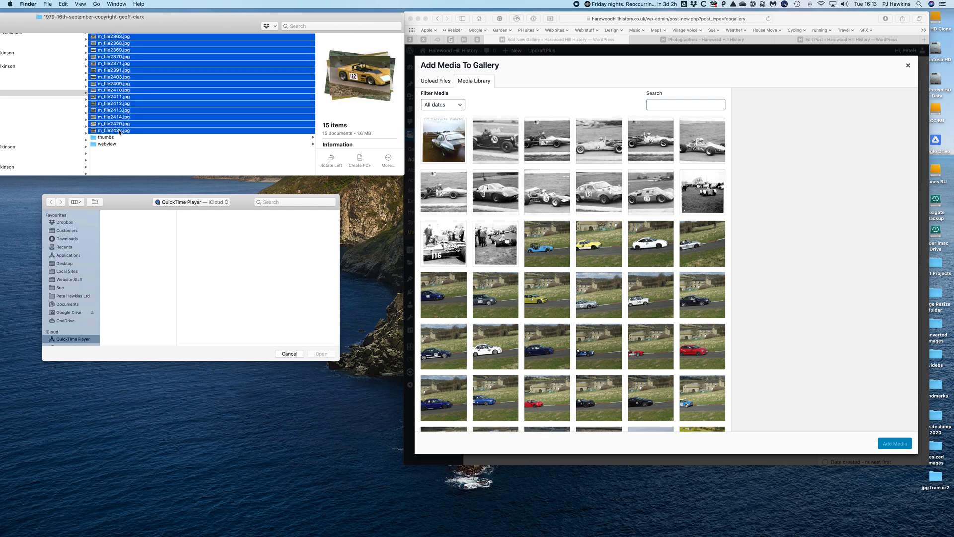
{"action": "left_click_drag", "start_coordinate": [352, 75], "coordinate": [593, 169]}
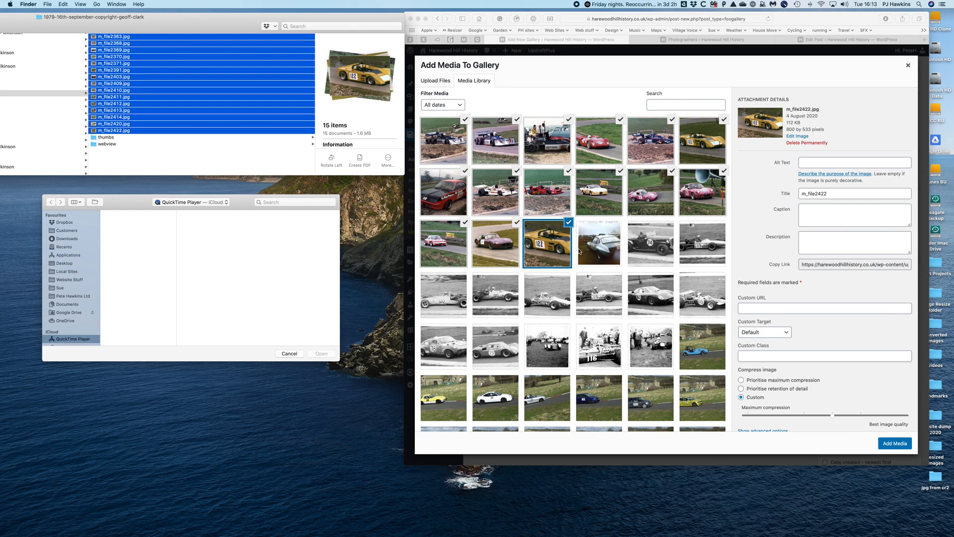
{"action": "left_click", "coordinate": [901, 443]}
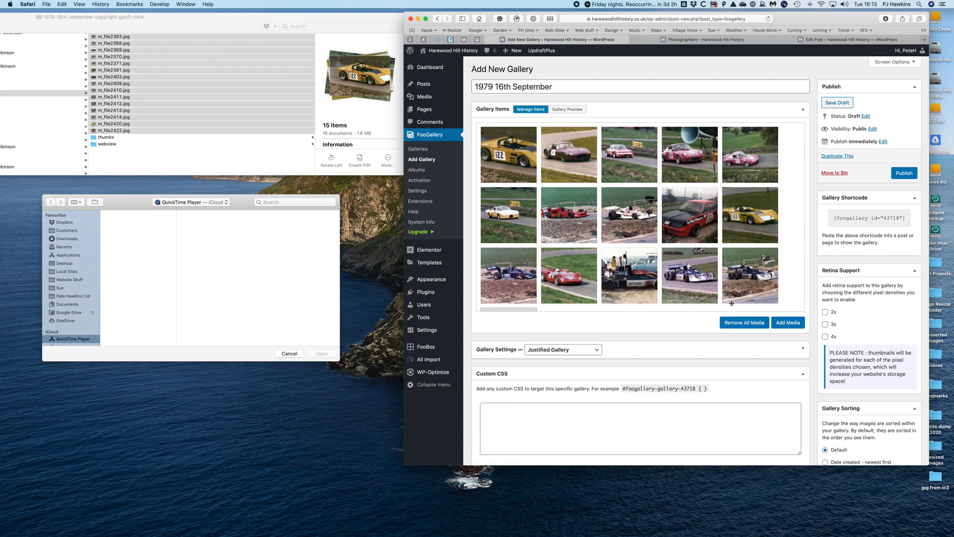
{"action": "left_click", "coordinate": [904, 173]}
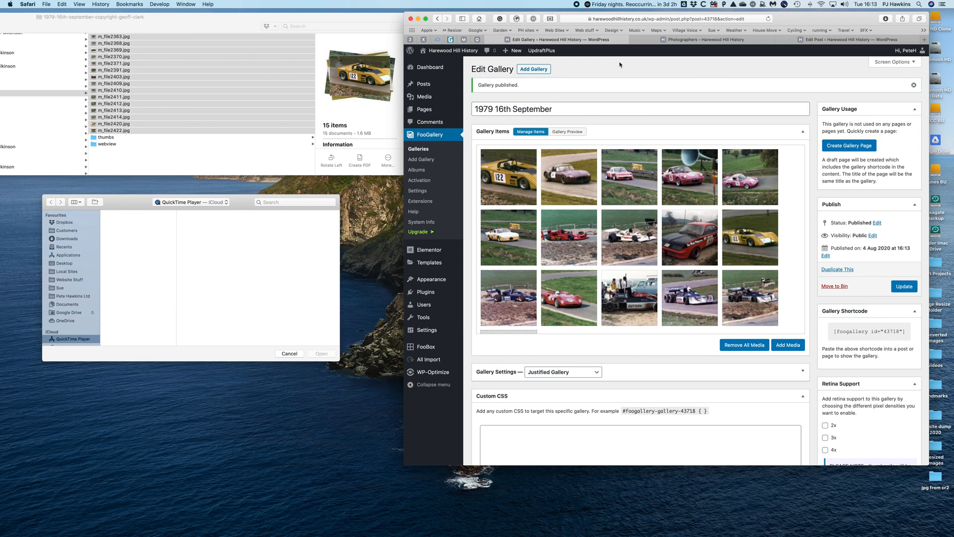
- Open the same photographer's album for editing from the FooGallery albums list
{"action": "scroll", "coordinate": [168, 83], "scroll_direction": "left", "scroll_amount": 5}
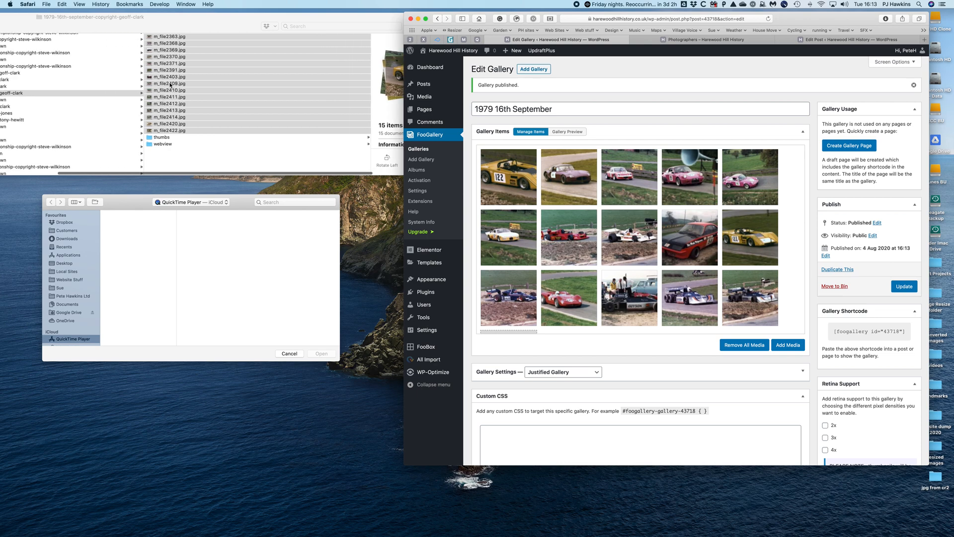
{"action": "scroll", "coordinate": [169, 85], "scroll_direction": "left", "scroll_amount": 2}
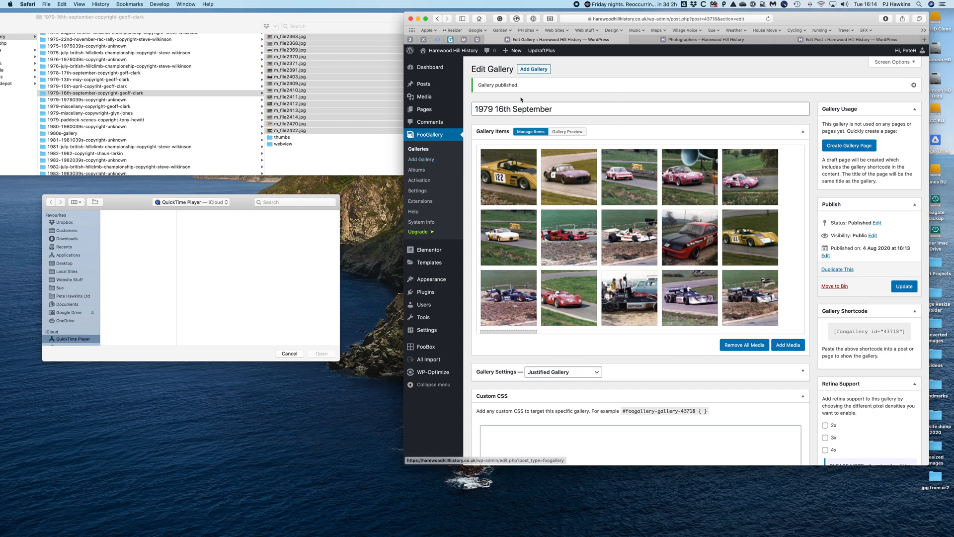
{"action": "left_click", "coordinate": [419, 172]}
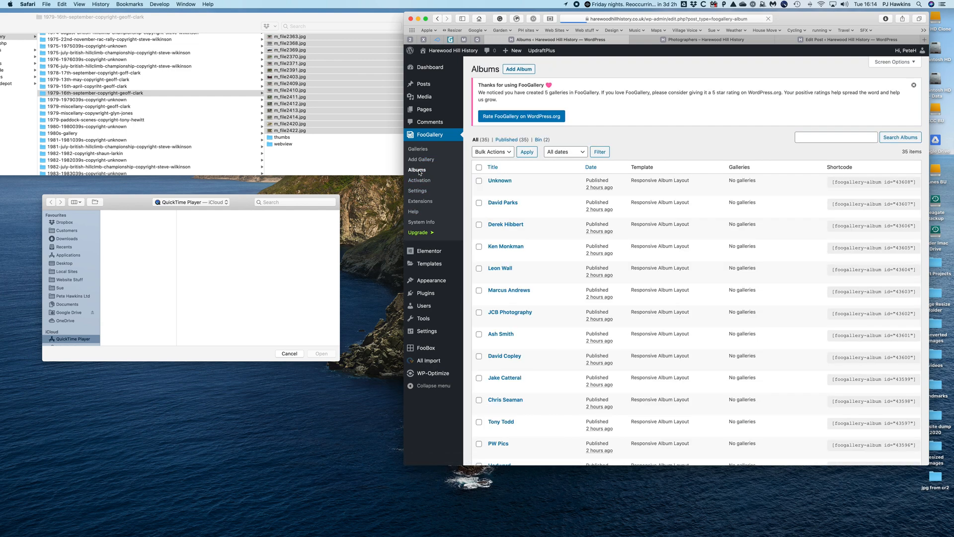
{"action": "scroll", "coordinate": [564, 236], "scroll_direction": "down", "scroll_amount": 1}
{"action": "scroll", "coordinate": [564, 236], "scroll_direction": "down", "scroll_amount": 10}
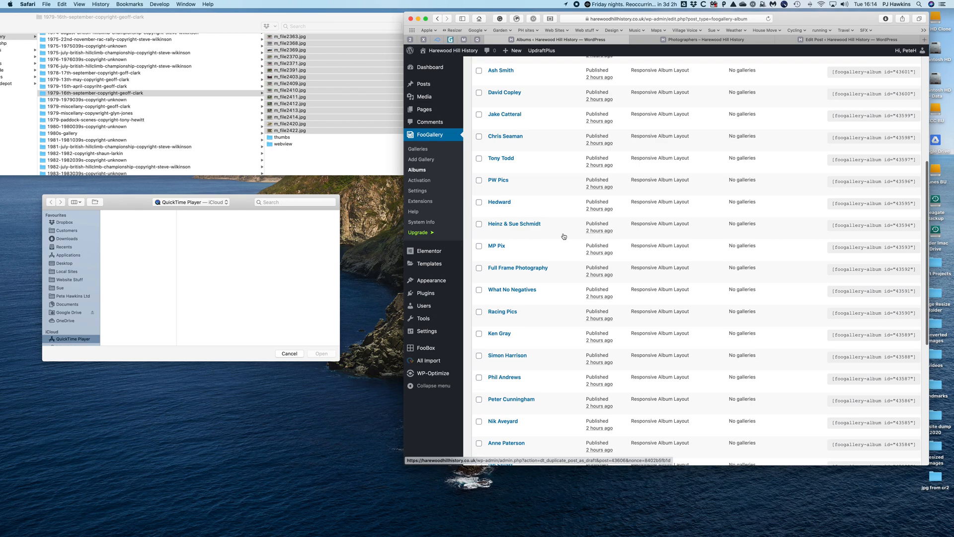
{"action": "mouse_move", "coordinate": [507, 325]}
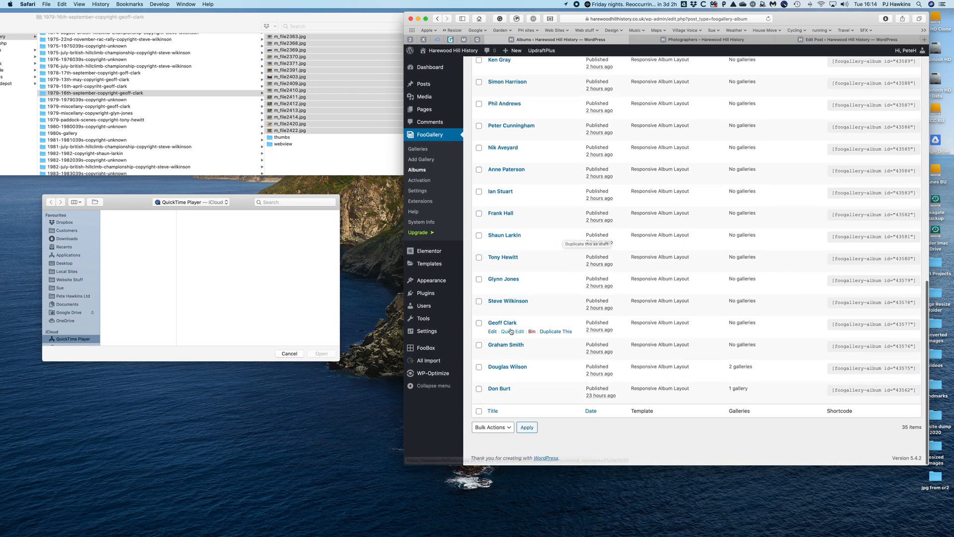
{"action": "scroll", "coordinate": [507, 325], "scroll_direction": "down", "scroll_amount": 3}
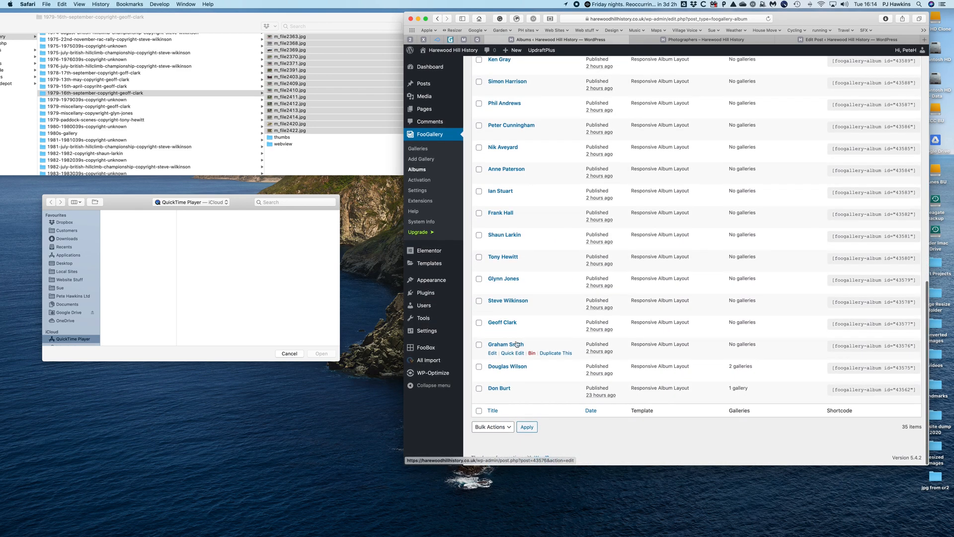
{"action": "left_click", "coordinate": [508, 324]}
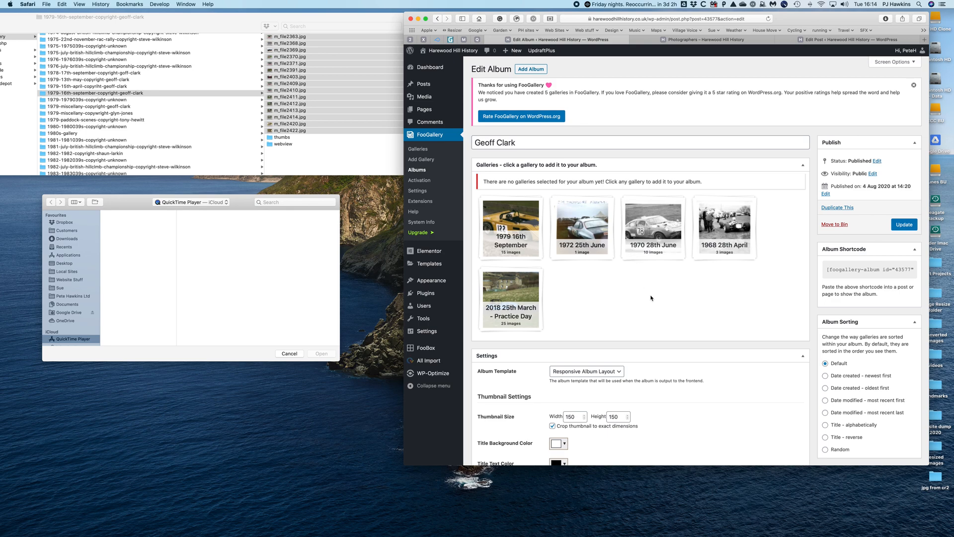
- Add the 1979 16th September and 1972 25th June galleries to the photographer's album and update it
{"action": "left_click", "coordinate": [512, 213]}
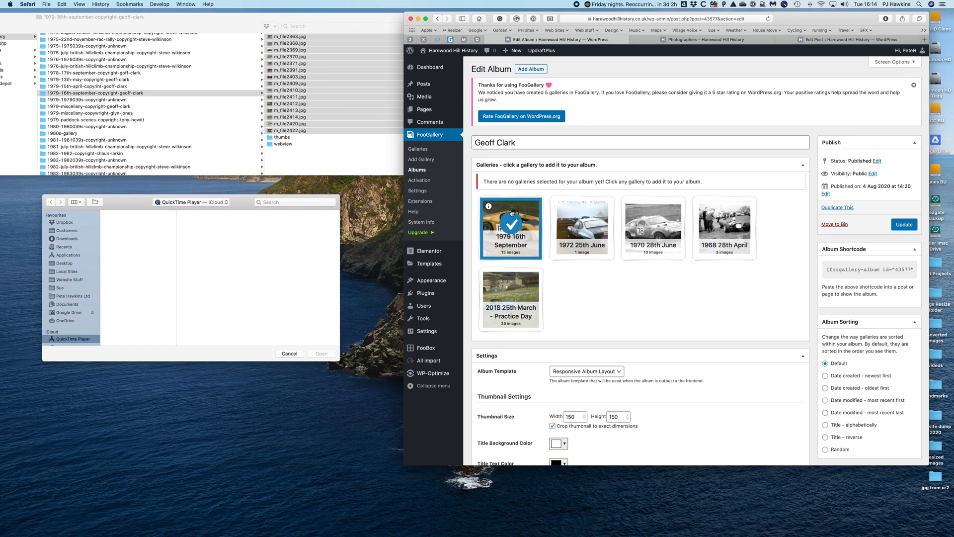
{"action": "left_click", "coordinate": [587, 210]}
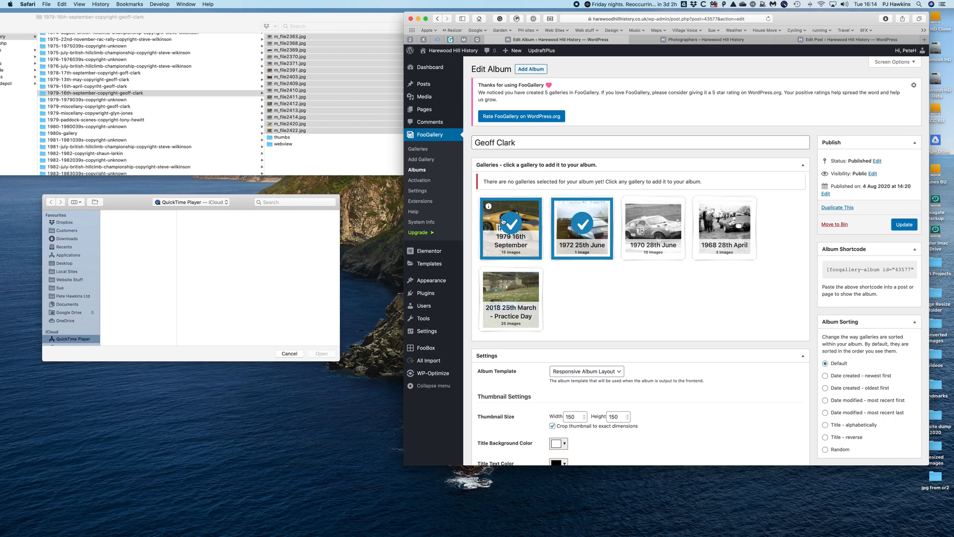
{"action": "left_click", "coordinate": [905, 225]}
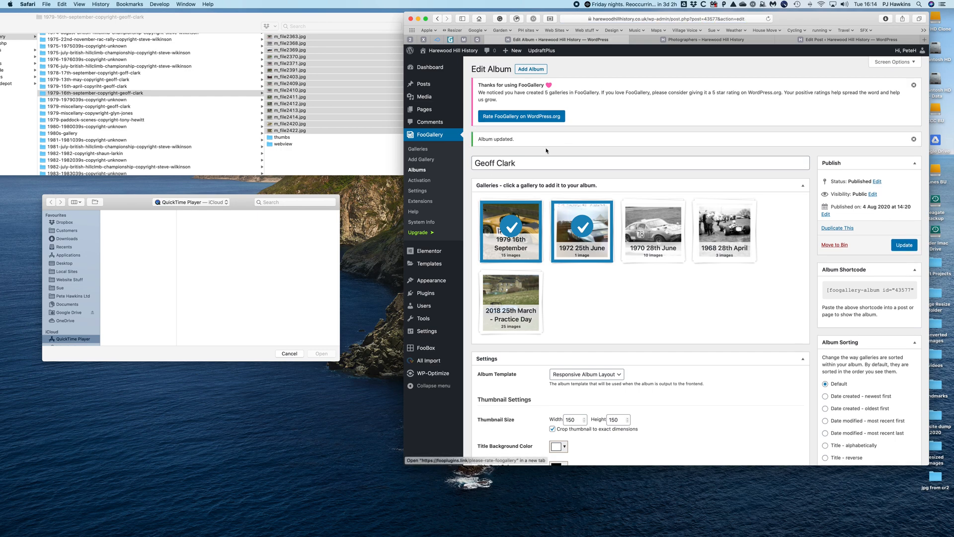
- Reload the site's public Photographers page and open the same photographer's page to check the album
{"action": "left_click", "coordinate": [704, 44]}
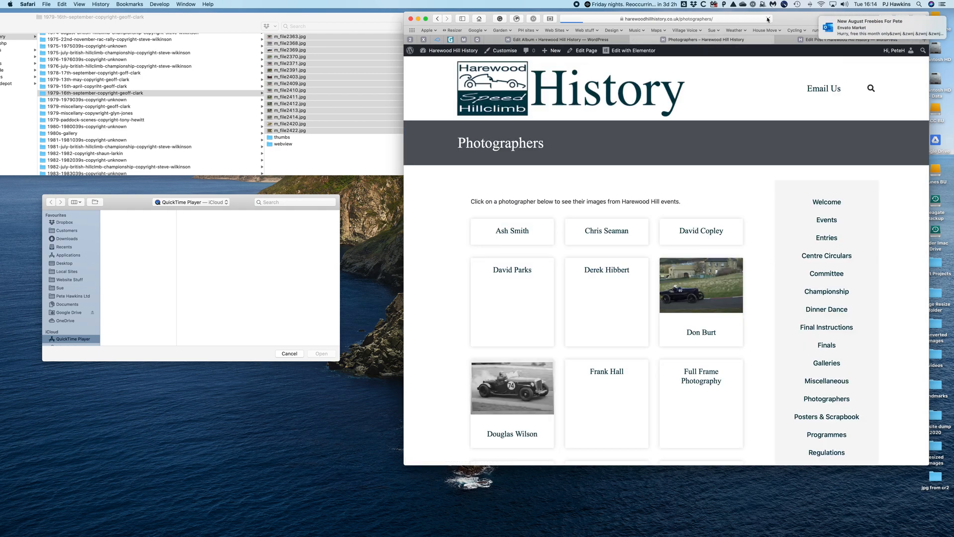
{"action": "scroll", "coordinate": [616, 314], "scroll_direction": "down", "scroll_amount": 3}
{"action": "scroll", "coordinate": [614, 315], "scroll_direction": "down", "scroll_amount": 6}
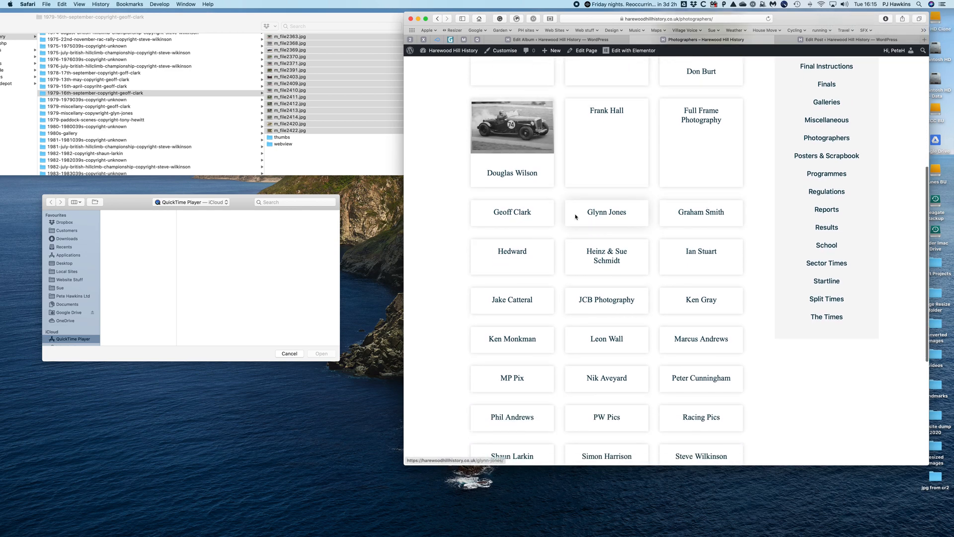
{"action": "left_click", "coordinate": [506, 212]}
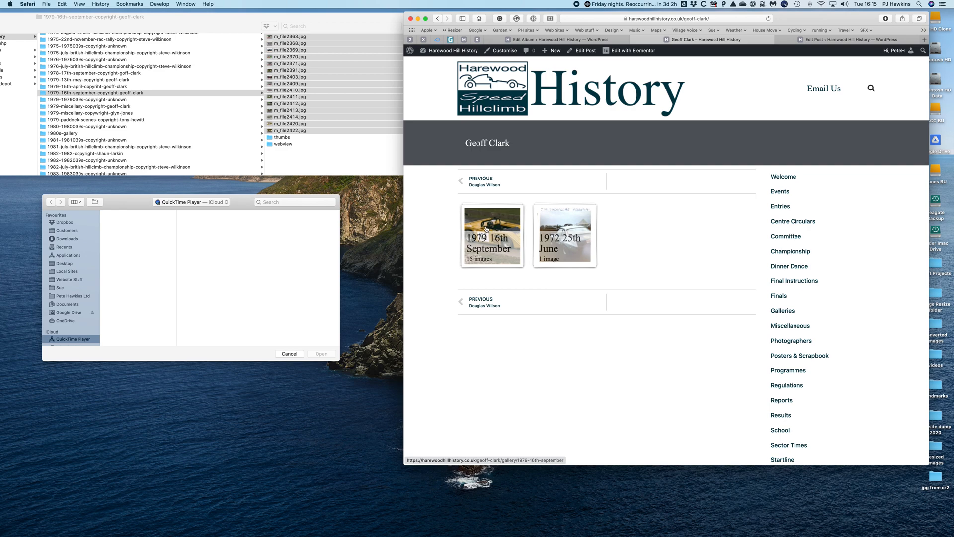
- Try to open the 1979 16th September and 1972 25th June galleries from the photographer's page, returning to the album each time
{"action": "left_click", "coordinate": [499, 237]}
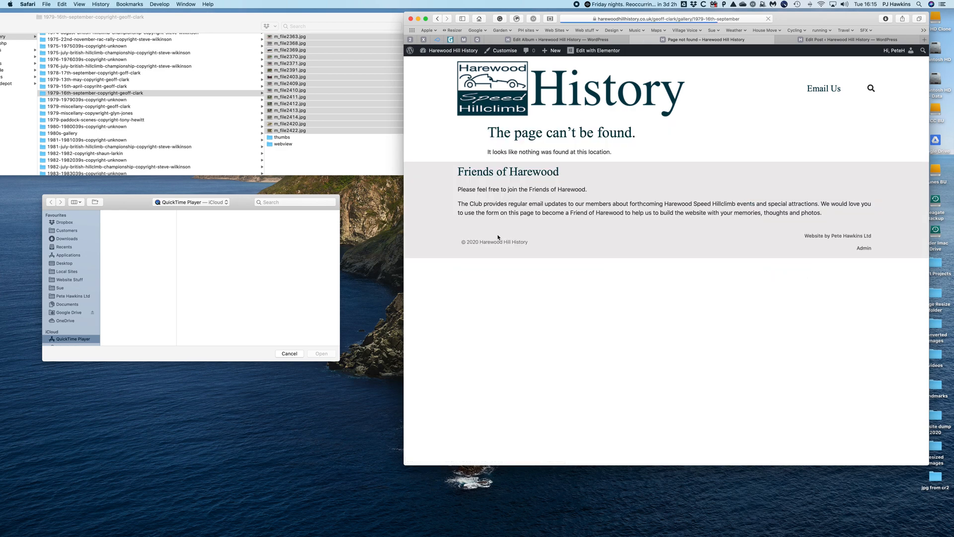
{"action": "left_click", "coordinate": [438, 19]}
{"action": "left_click", "coordinate": [561, 248]}
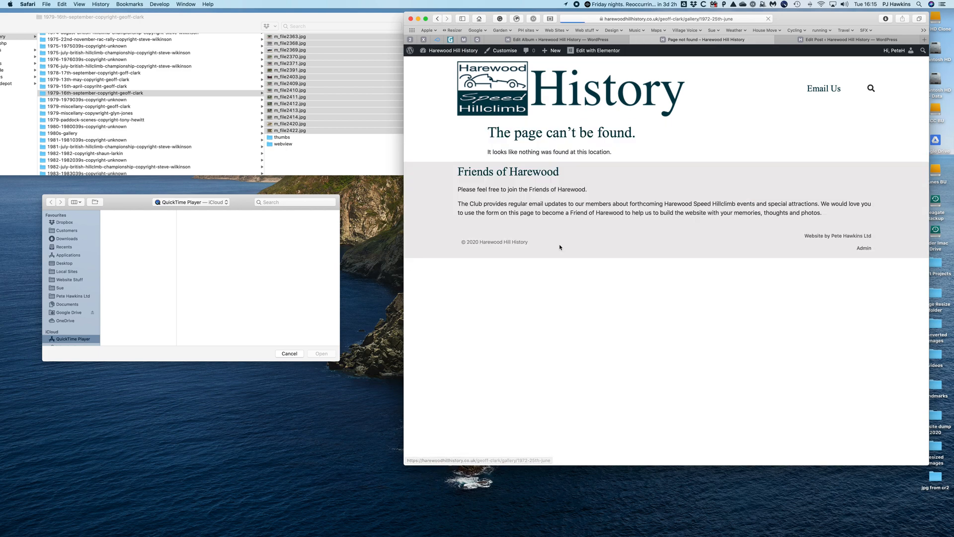
{"action": "left_click", "coordinate": [438, 20]}
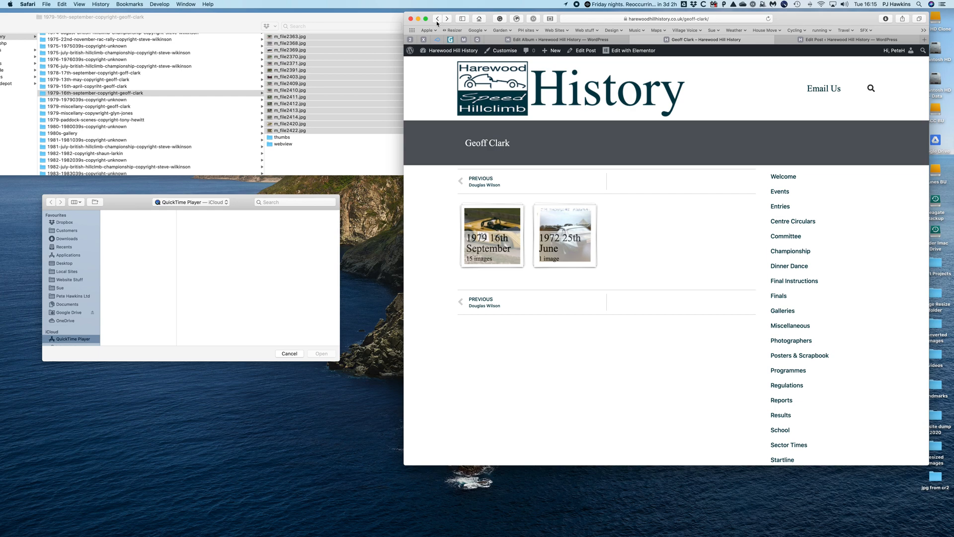
- Check that the 1970 28th June and 1968 28th April galleries open from the other photographer's page and link back to the album
{"action": "left_click", "coordinate": [438, 23]}
{"action": "left_click", "coordinate": [485, 133]}
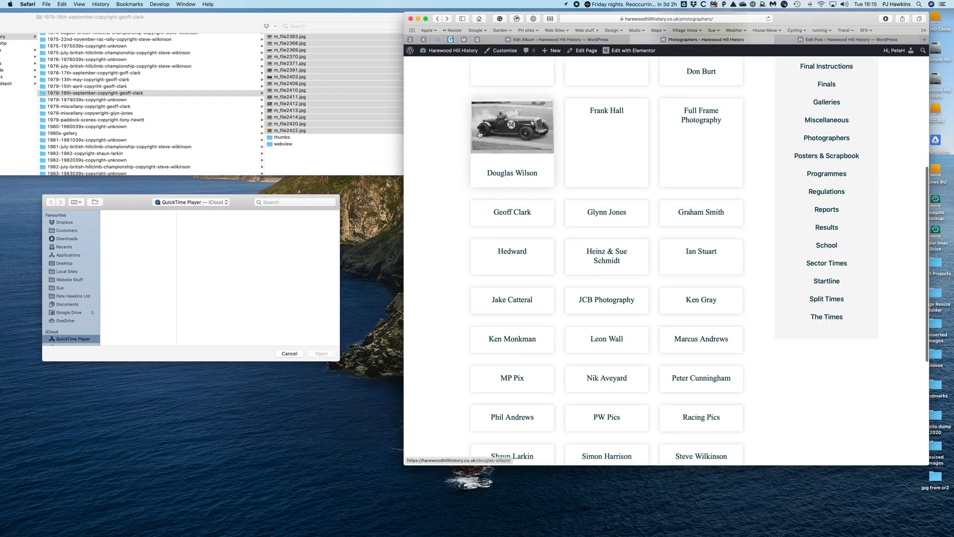
{"action": "left_click", "coordinate": [494, 238]}
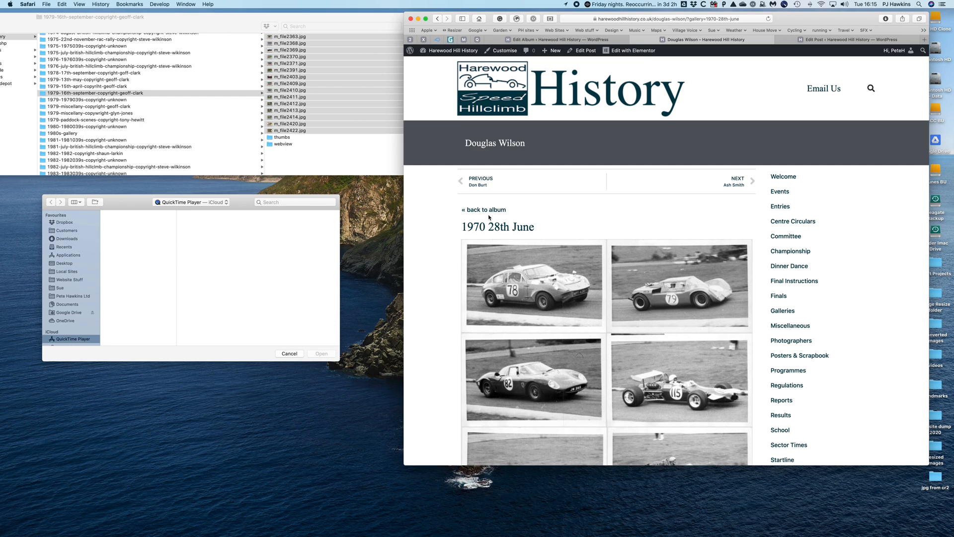
{"action": "left_click", "coordinate": [488, 210]}
{"action": "left_click", "coordinate": [582, 224]}
{"action": "left_click", "coordinate": [494, 210]}
{"action": "left_click", "coordinate": [437, 20]}
{"action": "left_click", "coordinate": [492, 211]}
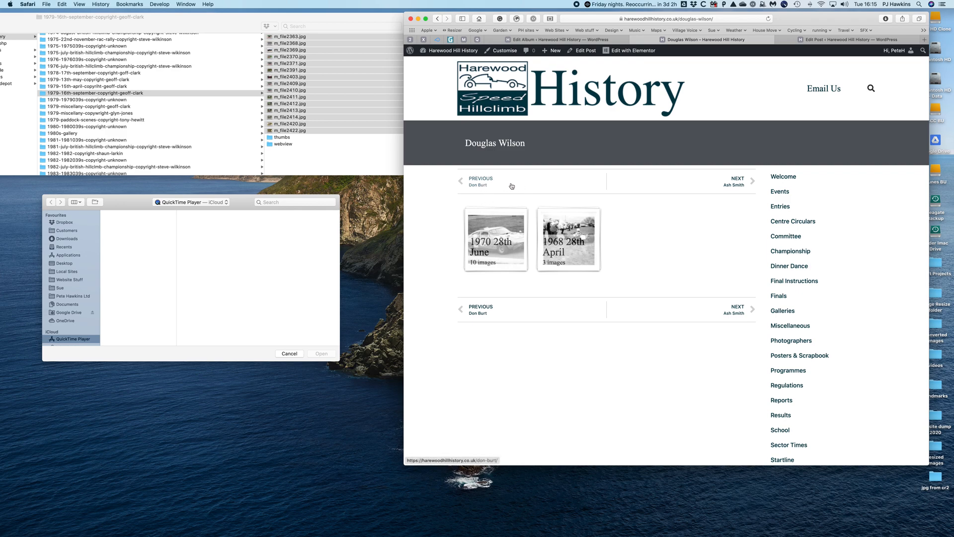
- Go to the previous photographer's page and look through the 2018 25th March - Practice Day gallery
{"action": "left_click", "coordinate": [482, 187]}
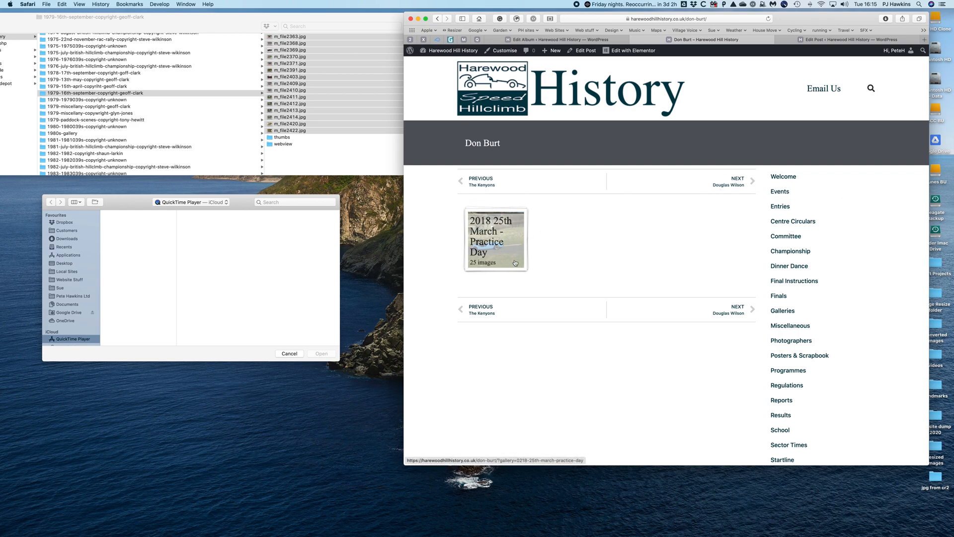
{"action": "left_click", "coordinate": [491, 238]}
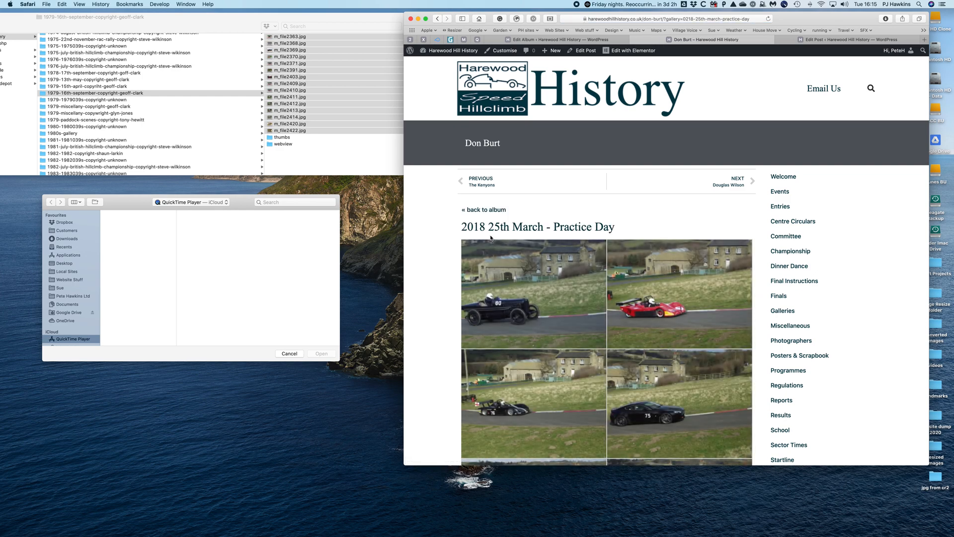
{"action": "scroll", "coordinate": [604, 219], "scroll_direction": "down", "scroll_amount": 10}
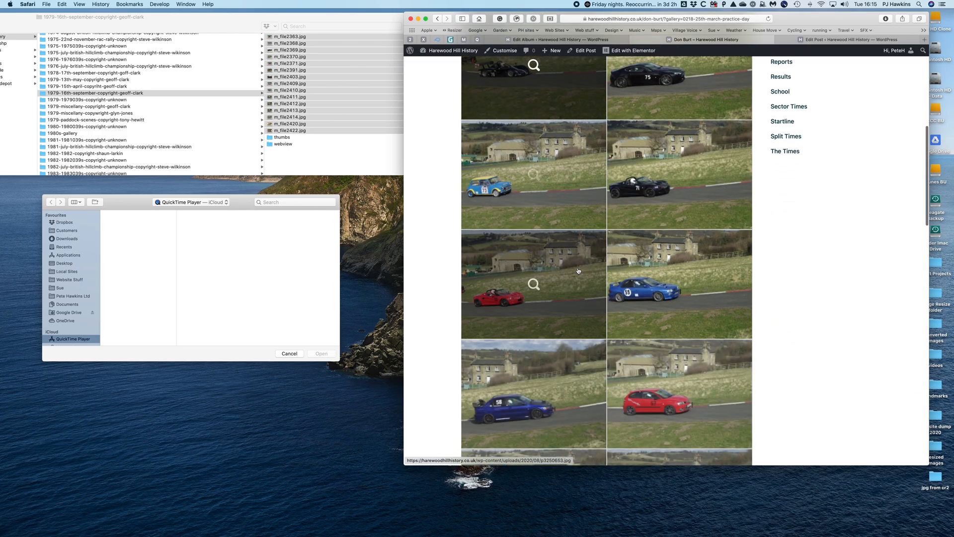
{"action": "scroll", "coordinate": [578, 271], "scroll_direction": "down", "scroll_amount": 20}
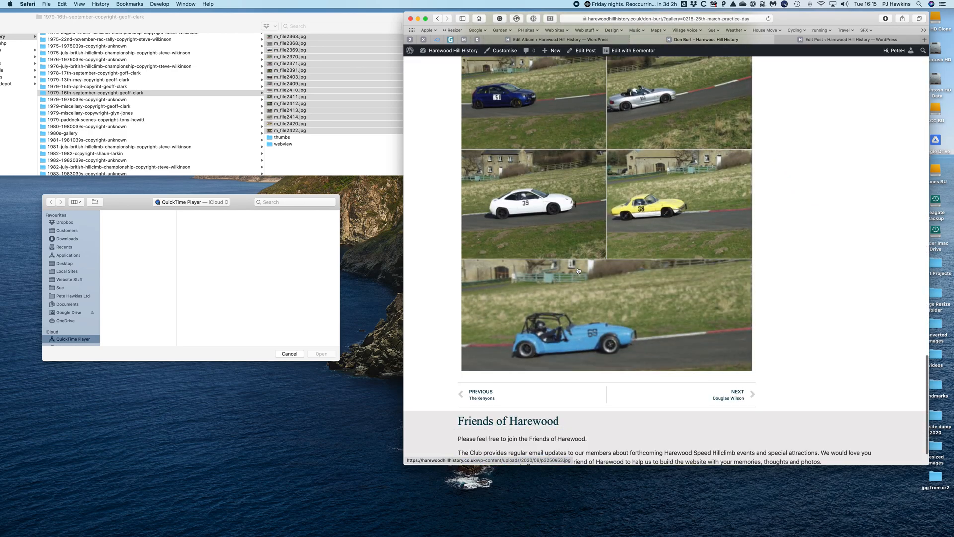
{"action": "scroll", "coordinate": [579, 271], "scroll_direction": "up", "scroll_amount": 20}
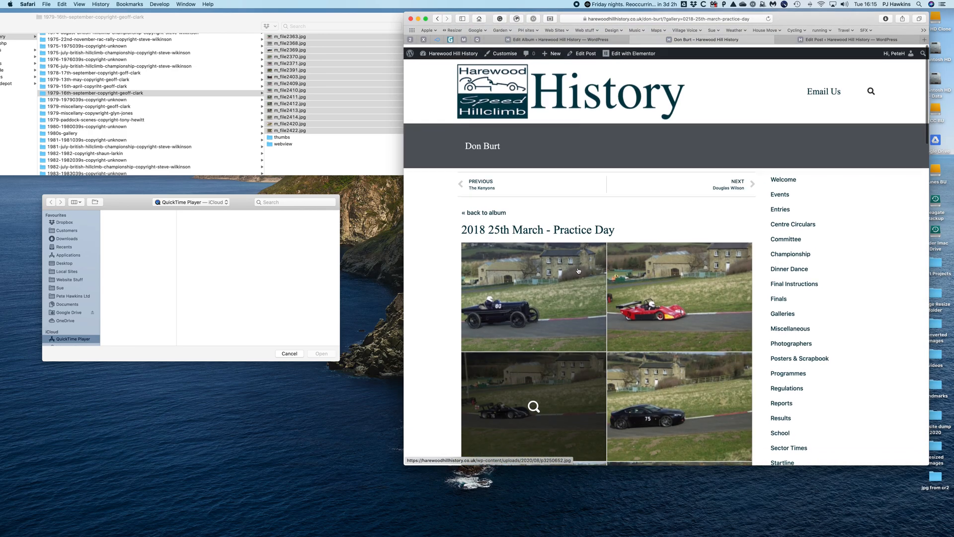
- Return to the Photographers page, open the post of the photographer with the new galleries for editing, and locate its featured image setting
{"action": "left_click", "coordinate": [799, 341]}
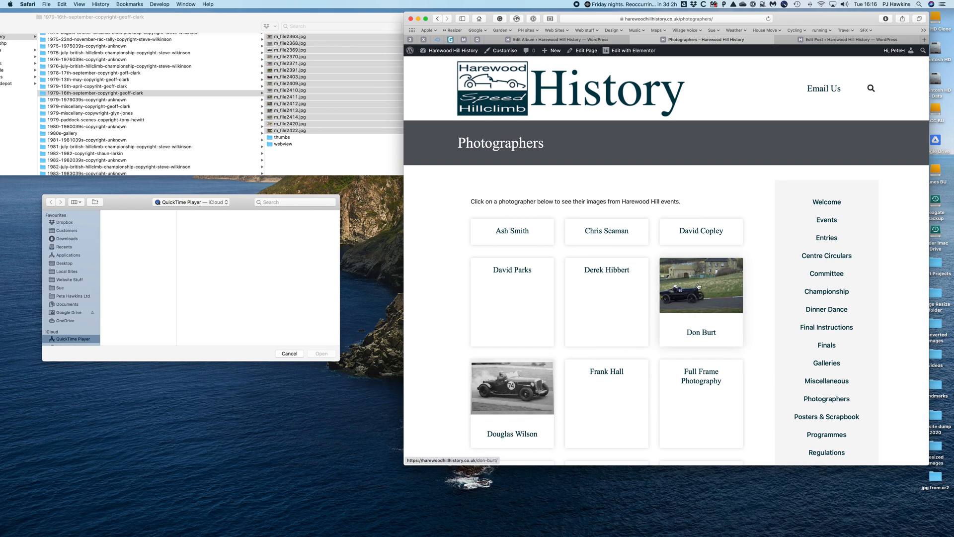
{"action": "scroll", "coordinate": [541, 353], "scroll_direction": "down", "scroll_amount": 5}
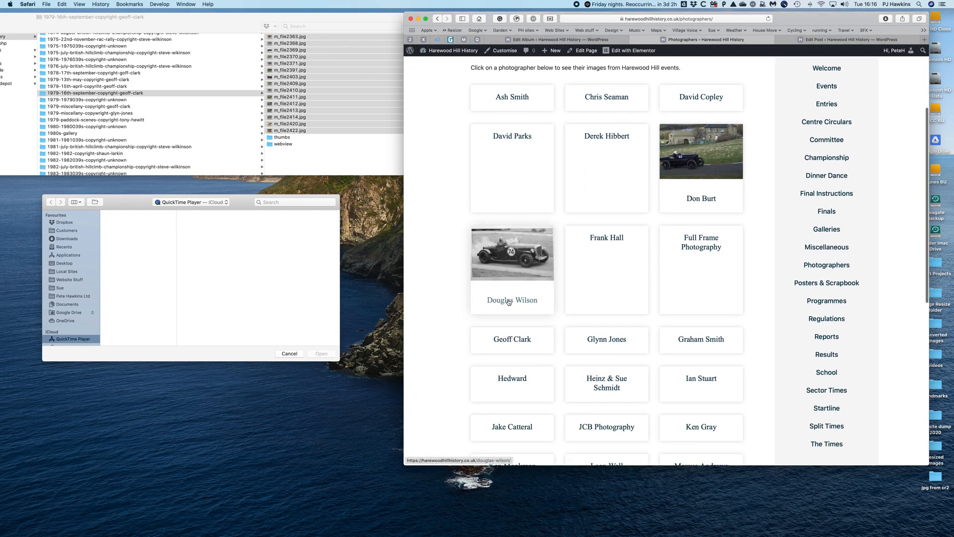
{"action": "left_click", "coordinate": [517, 341]}
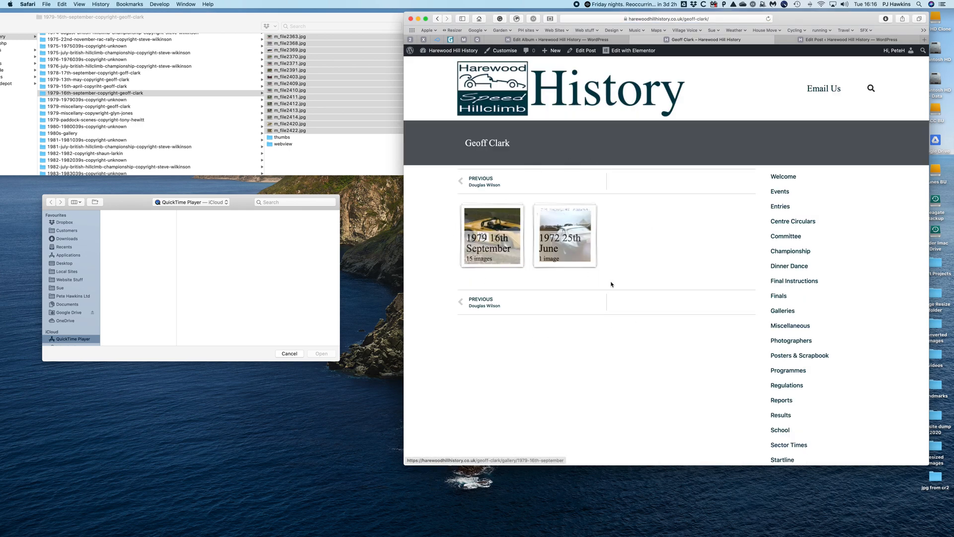
{"action": "left_click", "coordinate": [582, 51]}
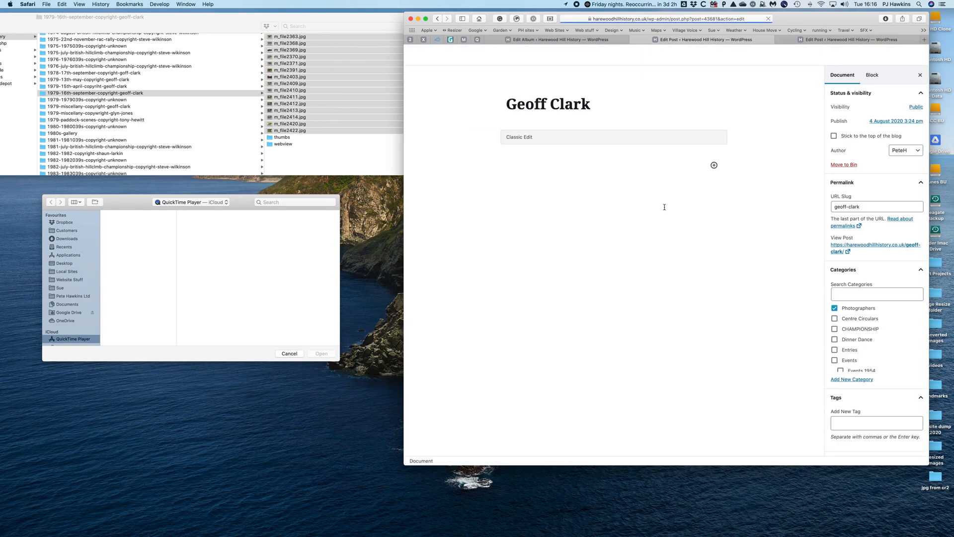
{"action": "scroll", "coordinate": [869, 384], "scroll_direction": "down", "scroll_amount": 5}
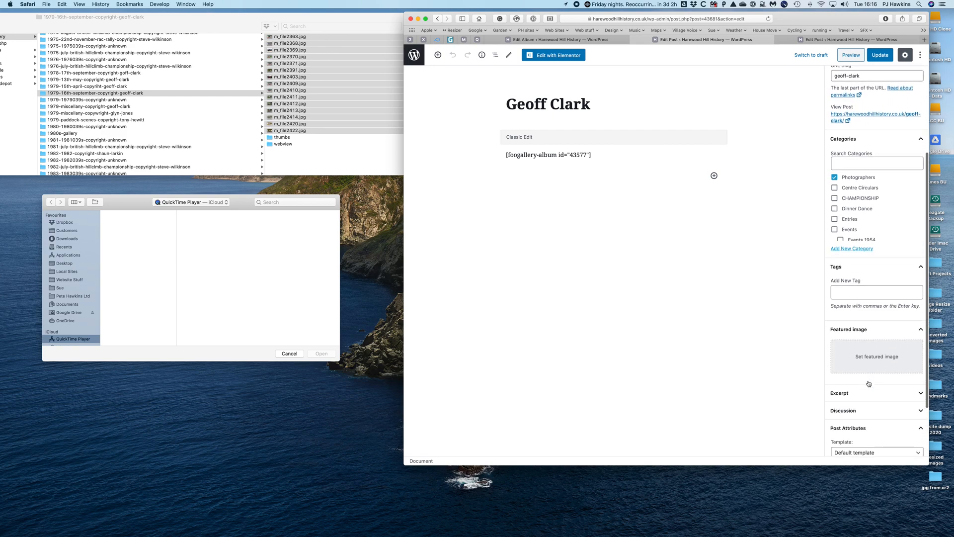
- Set m_file2370.jpg, the red sports car photo, from the media library as the post's featured image and update the post
{"action": "left_click", "coordinate": [876, 350]}
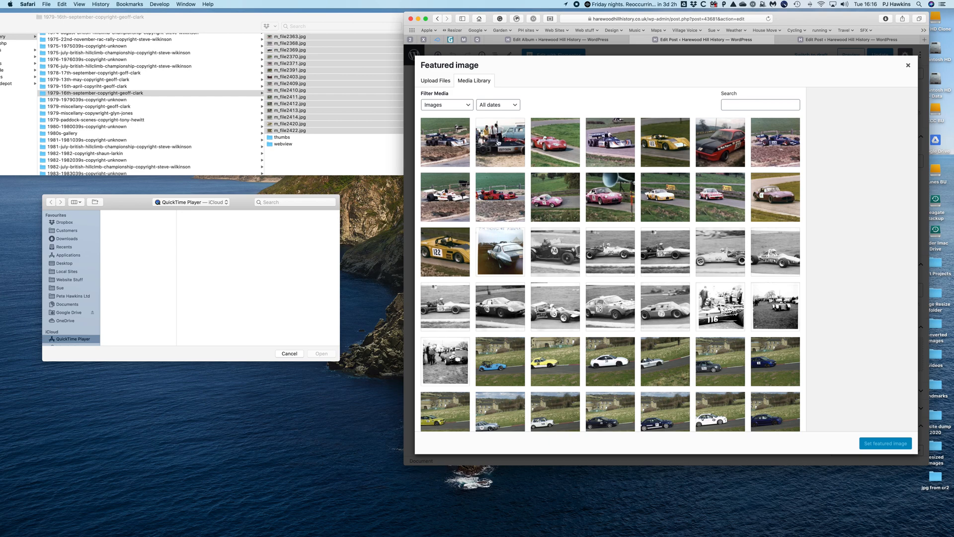
{"action": "left_click", "coordinate": [556, 134]}
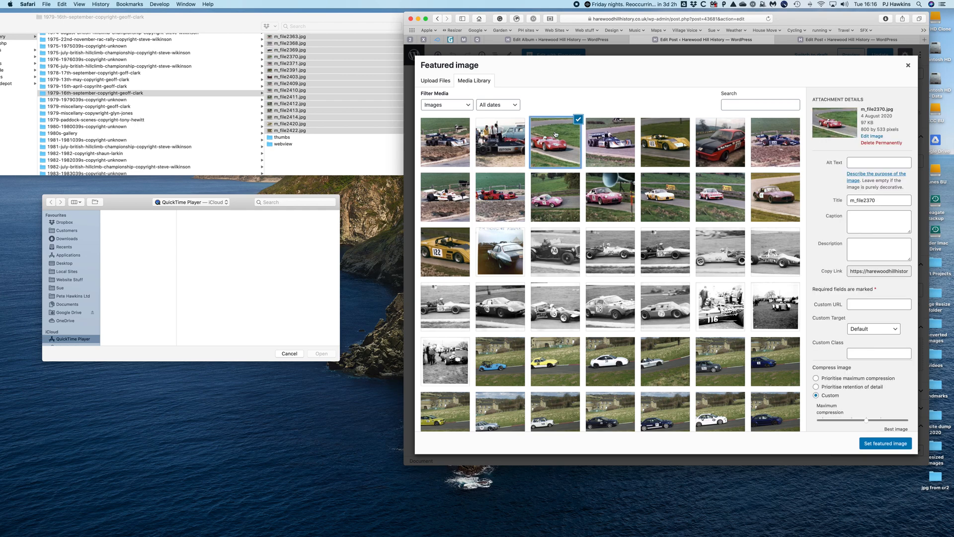
{"action": "left_click", "coordinate": [880, 443]}
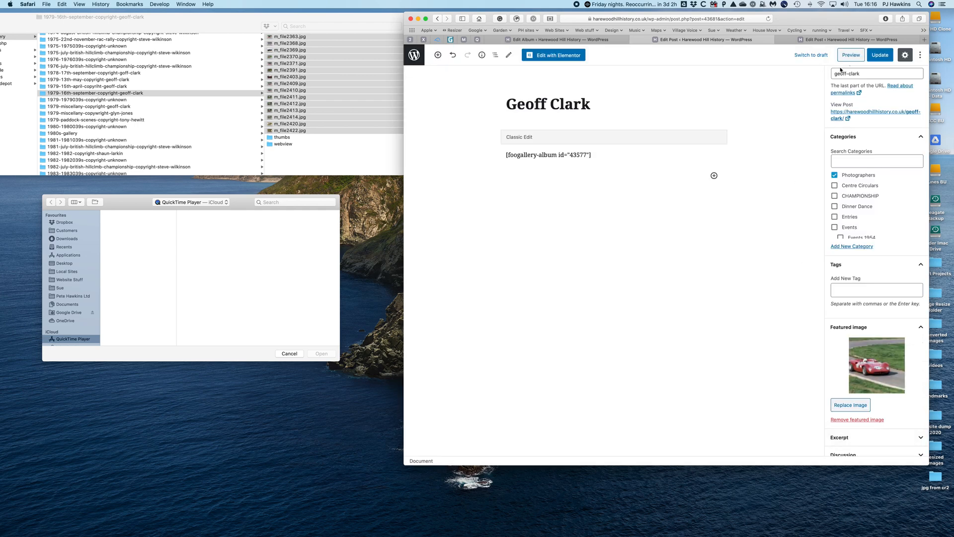
{"action": "left_click", "coordinate": [881, 55]}
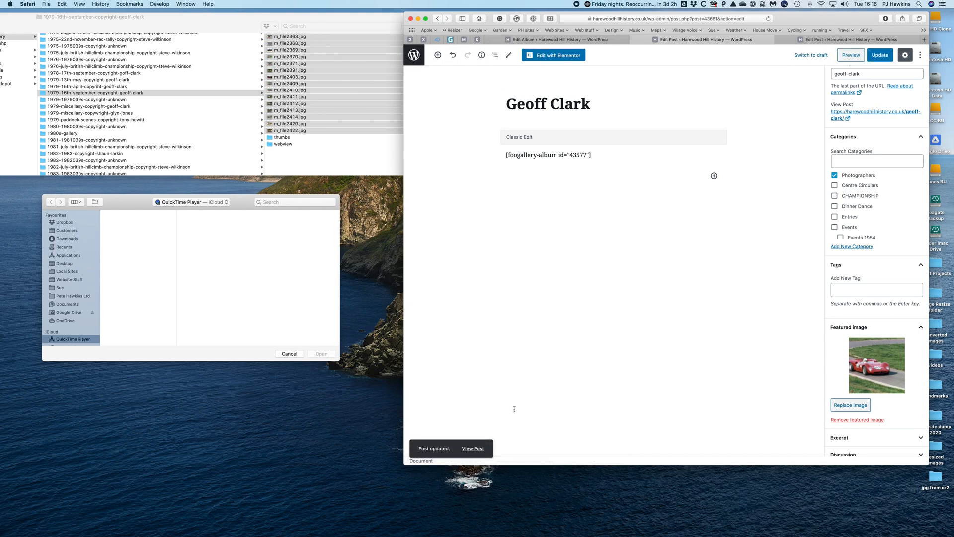
- View the updated post and check the photographer's entry with its featured image on the Photographers page
{"action": "left_click", "coordinate": [463, 451]}
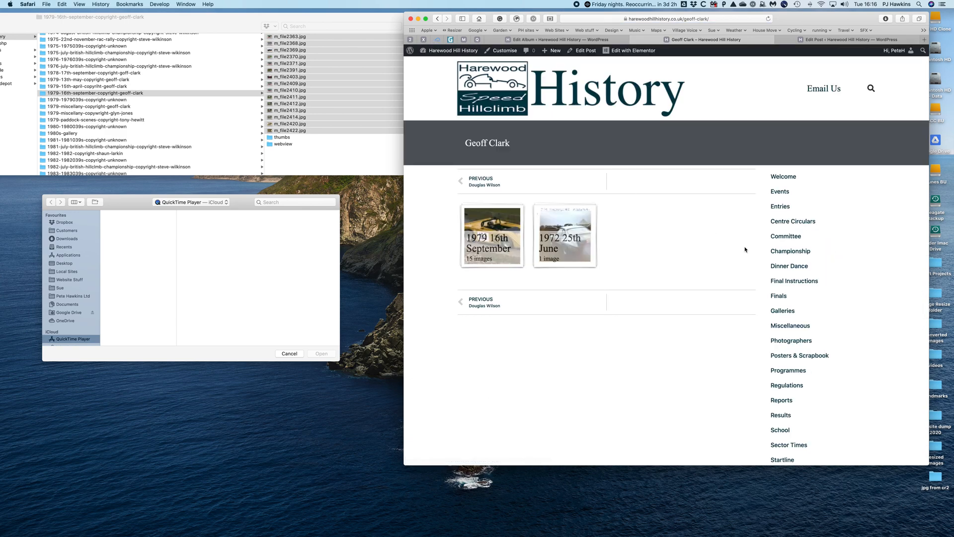
{"action": "left_click", "coordinate": [794, 342]}
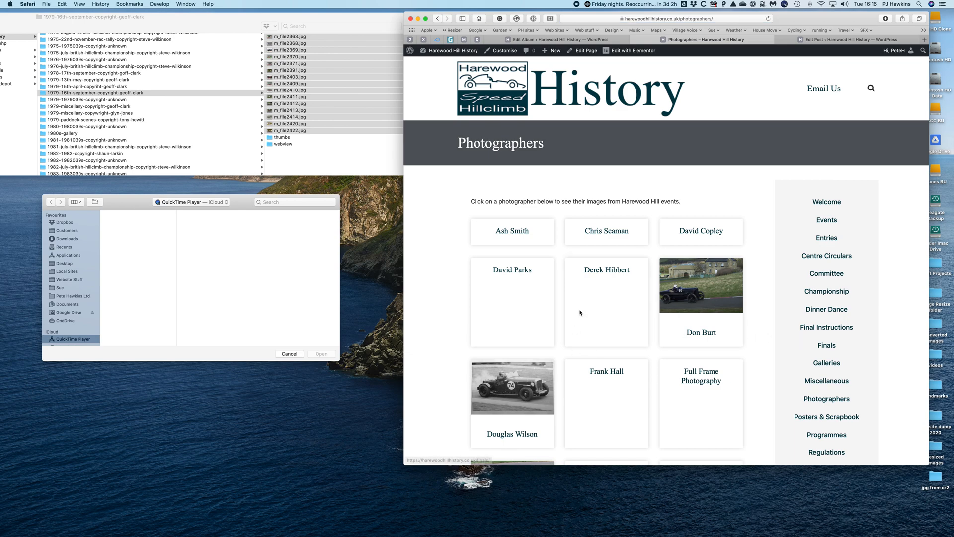
{"action": "scroll", "coordinate": [580, 313], "scroll_direction": "down", "scroll_amount": 1}
{"action": "scroll", "coordinate": [580, 313], "scroll_direction": "down", "scroll_amount": 6}
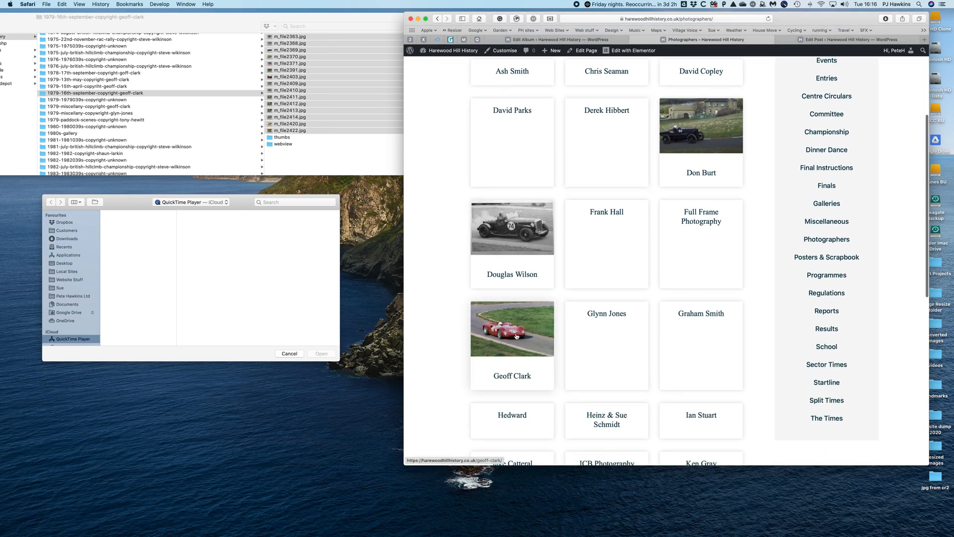
{"action": "scroll", "coordinate": [432, 356], "scroll_direction": "down", "scroll_amount": 3}
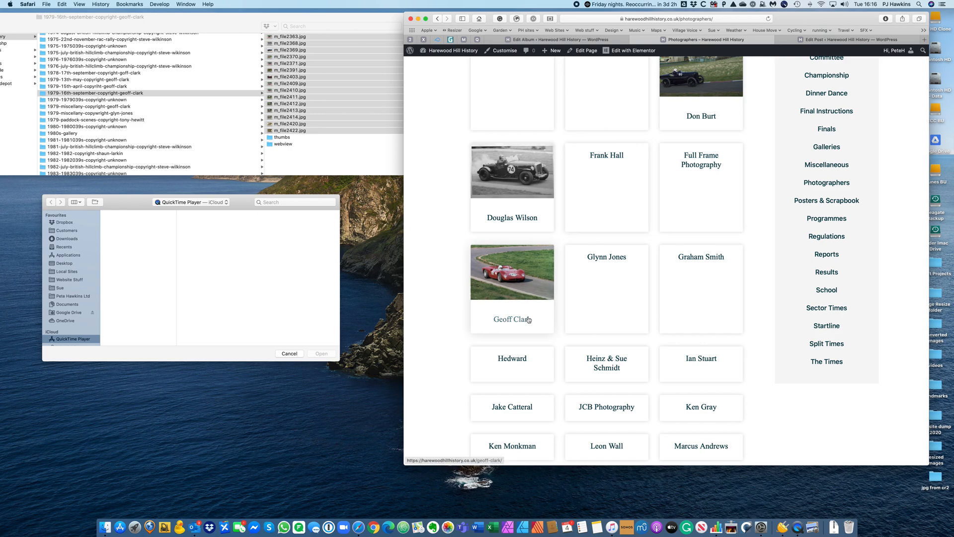
{"action": "left_click", "coordinate": [338, 477]}
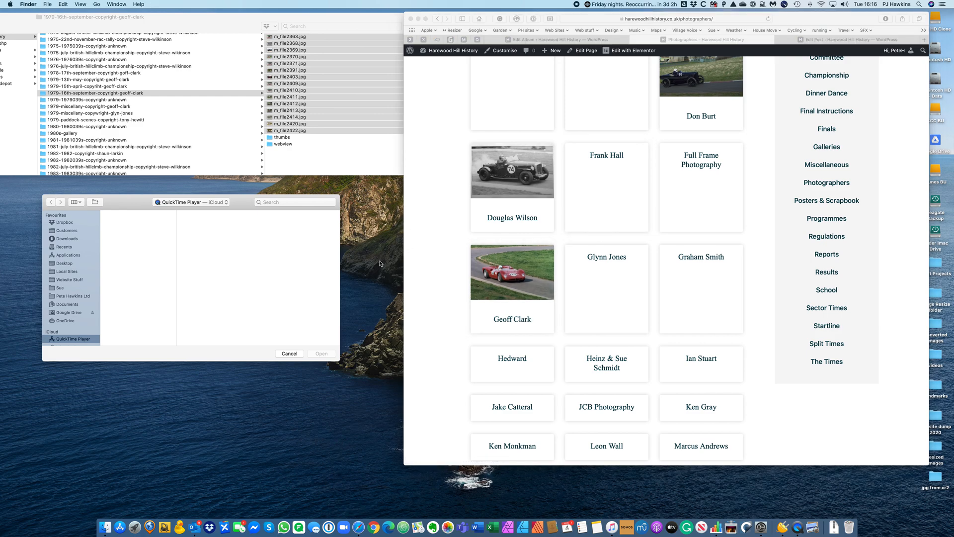